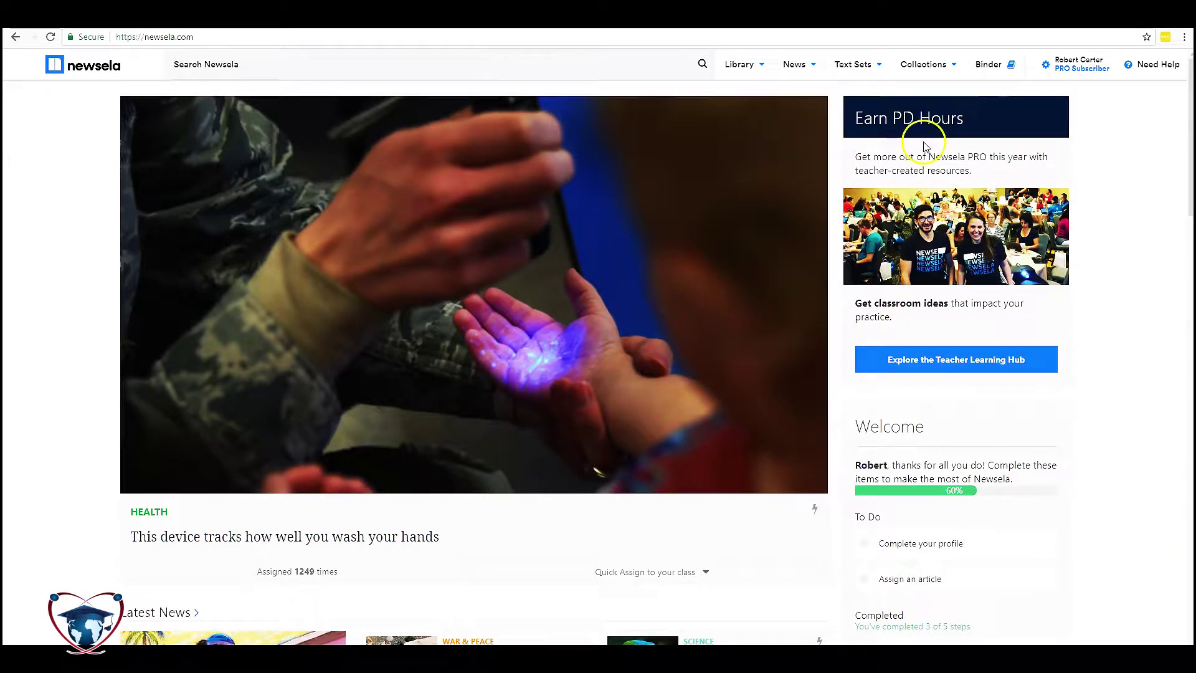
Open the Library menu's subject areas and choose Science & Math
{"action": "mouse_move", "coordinate": [735, 73]}
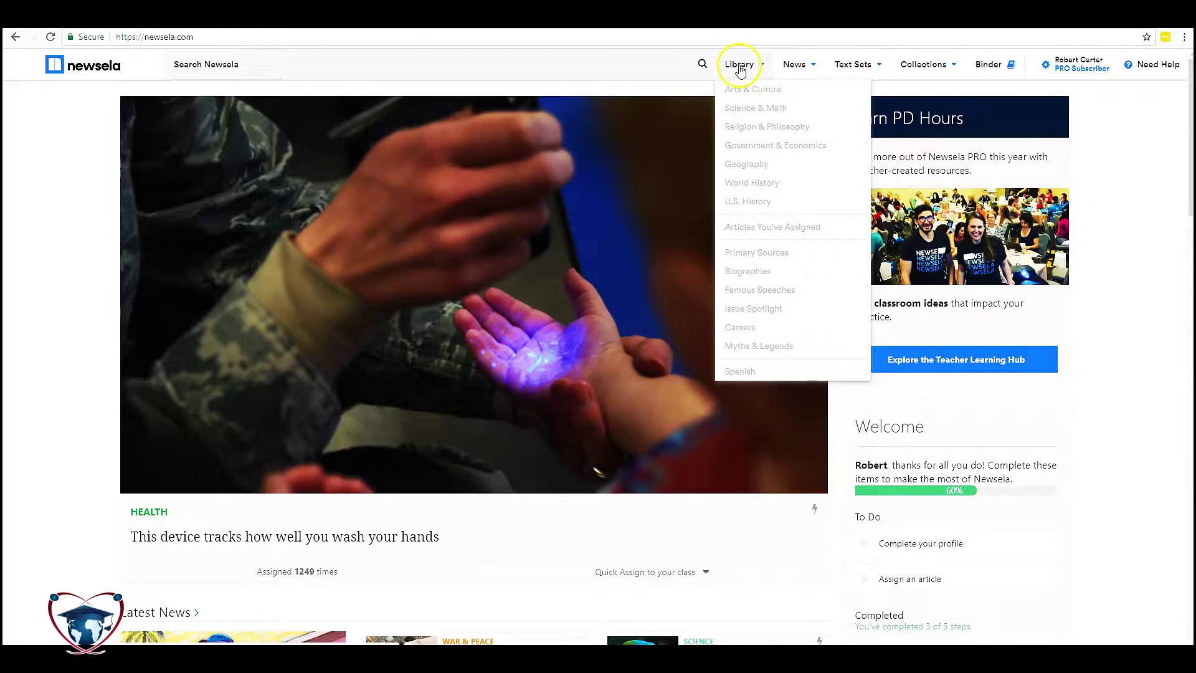
{"action": "mouse_move", "coordinate": [798, 73]}
{"action": "mouse_move", "coordinate": [869, 70]}
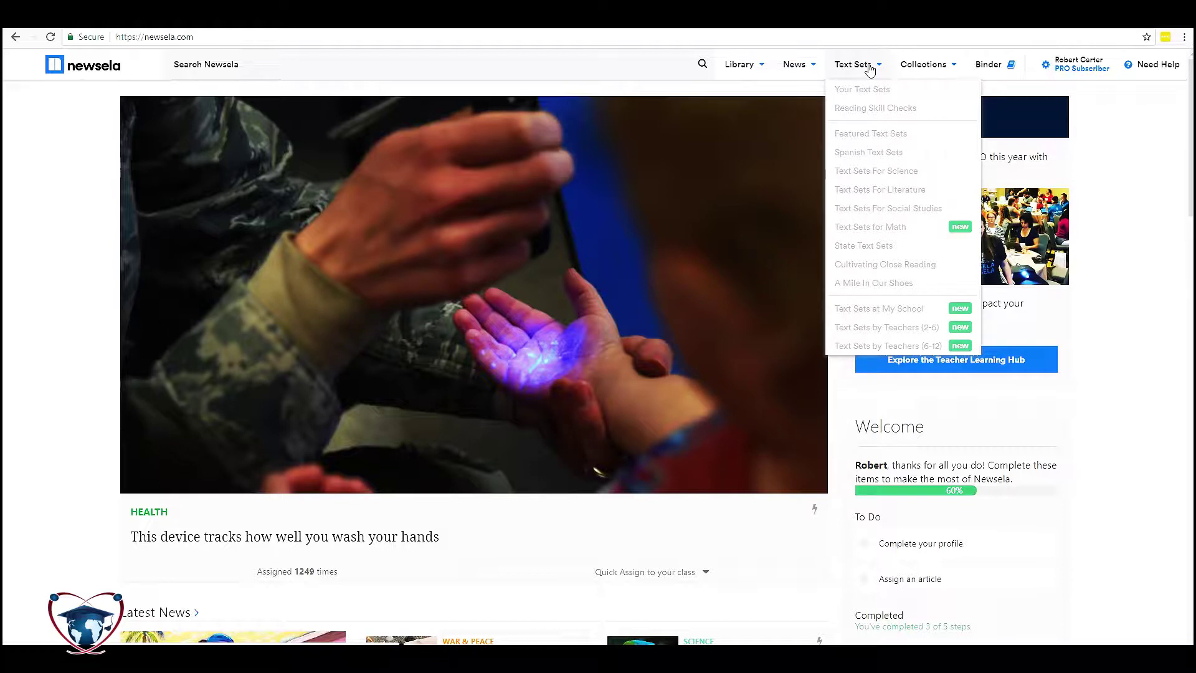
{"action": "left_click", "coordinate": [740, 70]}
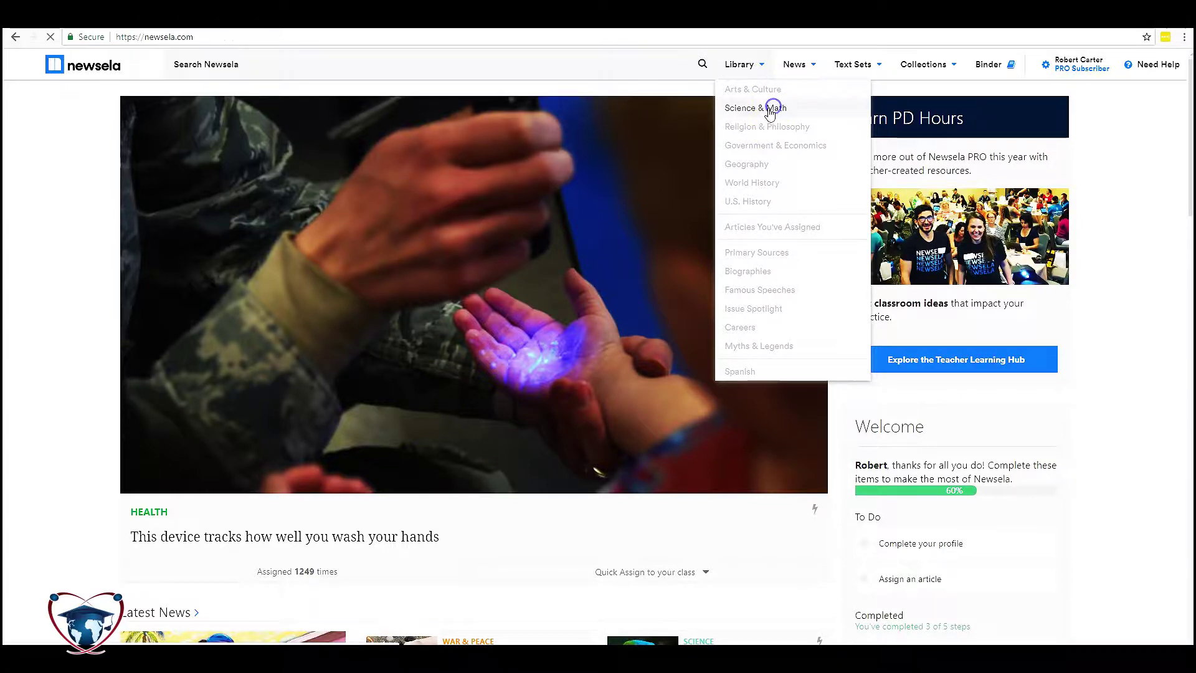
{"action": "left_click", "coordinate": [774, 110]}
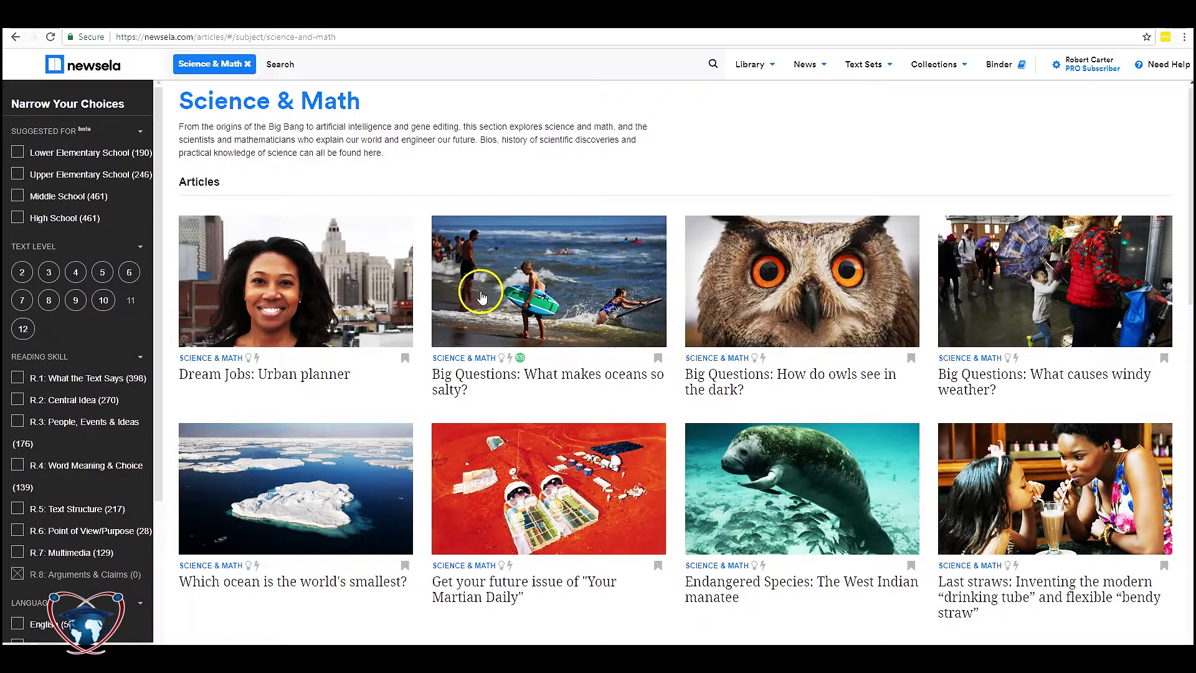
Scroll through the Science & Math article grid, back up, and down again
{"action": "scroll", "coordinate": [441, 289], "scroll_direction": "down", "scroll_amount": 13}
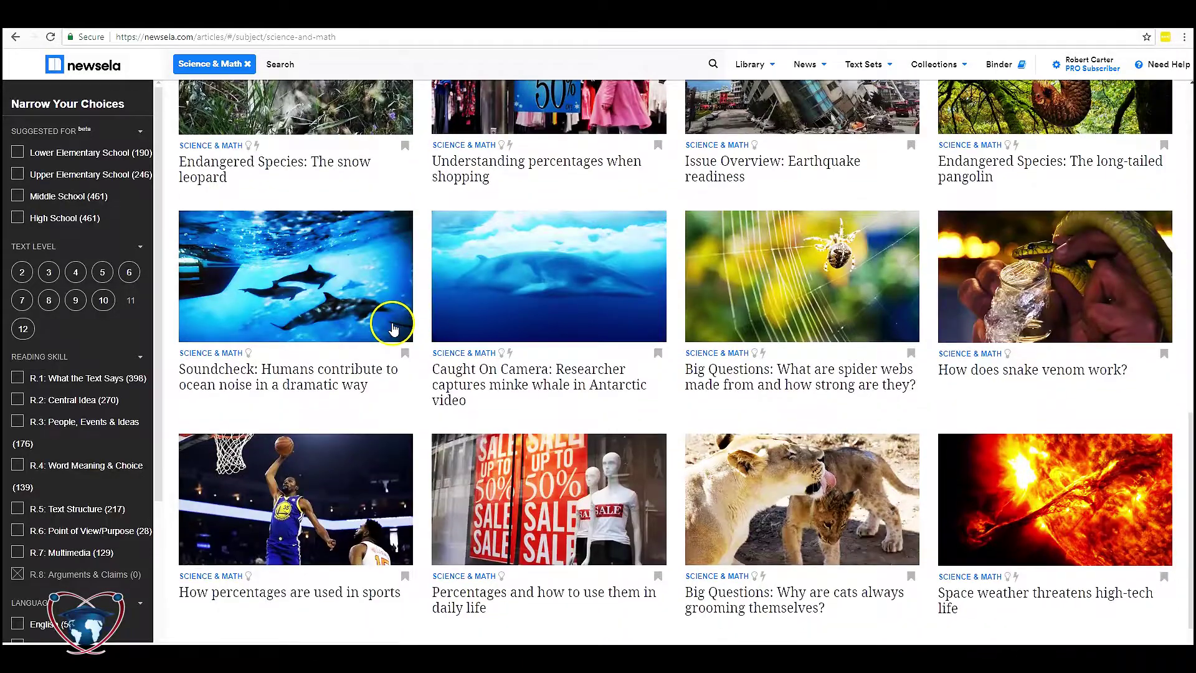
{"action": "scroll", "coordinate": [386, 334], "scroll_direction": "down", "scroll_amount": 5}
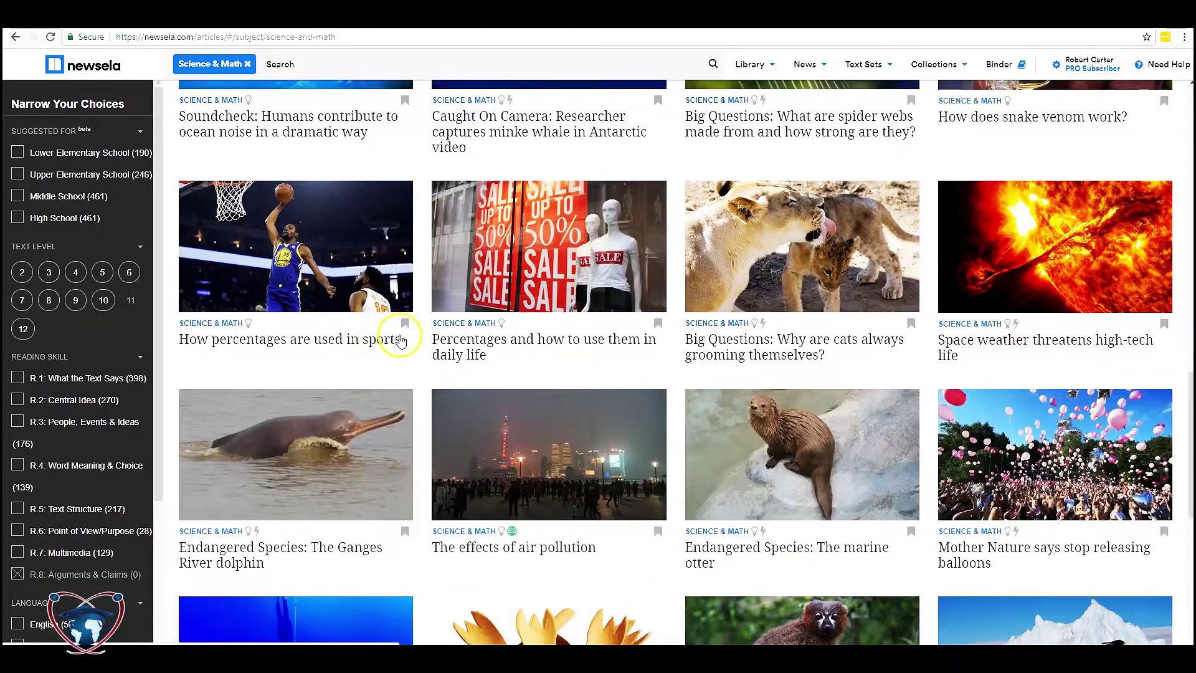
{"action": "scroll", "coordinate": [386, 345], "scroll_direction": "down", "scroll_amount": 10}
{"action": "scroll", "coordinate": [320, 387], "scroll_direction": "down", "scroll_amount": 3}
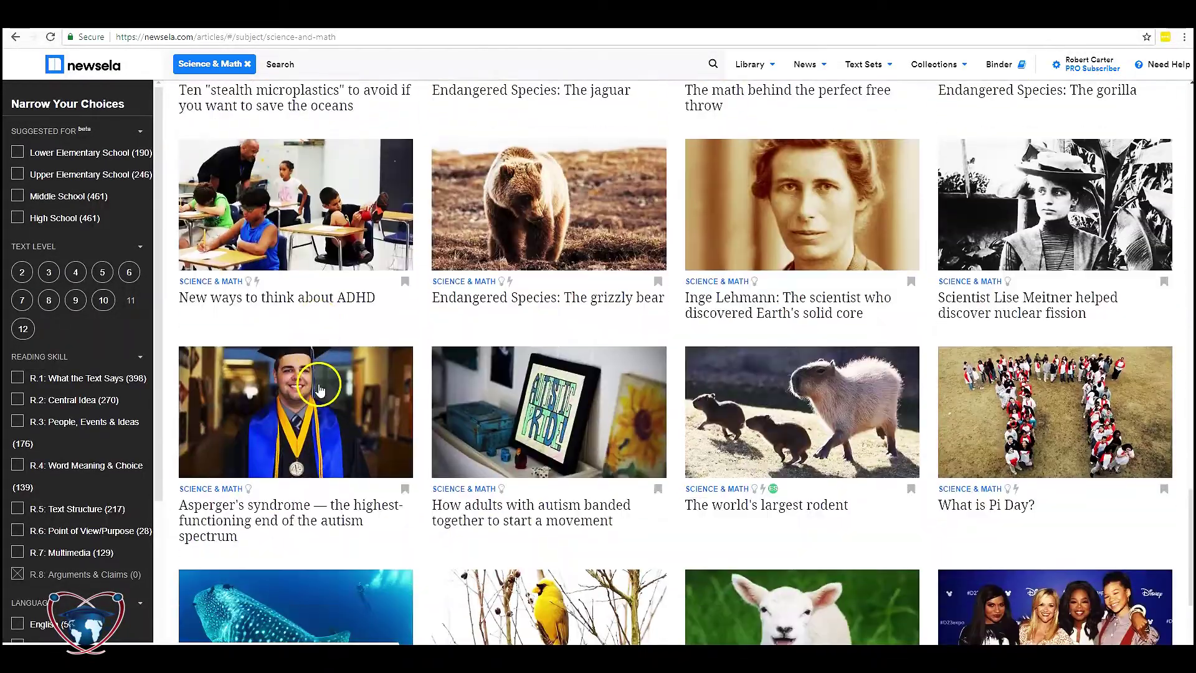
{"action": "scroll", "coordinate": [306, 347], "scroll_direction": "up", "scroll_amount": 19}
{"action": "scroll", "coordinate": [296, 360], "scroll_direction": "up", "scroll_amount": 10}
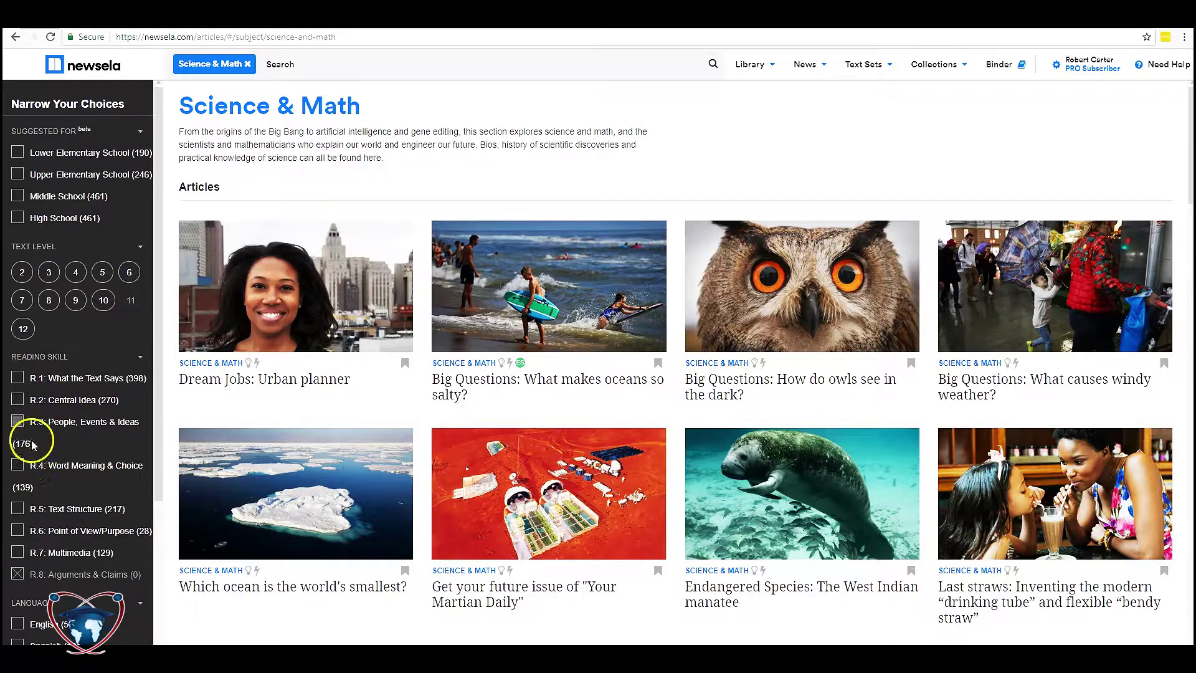
{"action": "scroll", "coordinate": [27, 427], "scroll_direction": "down", "scroll_amount": 2}
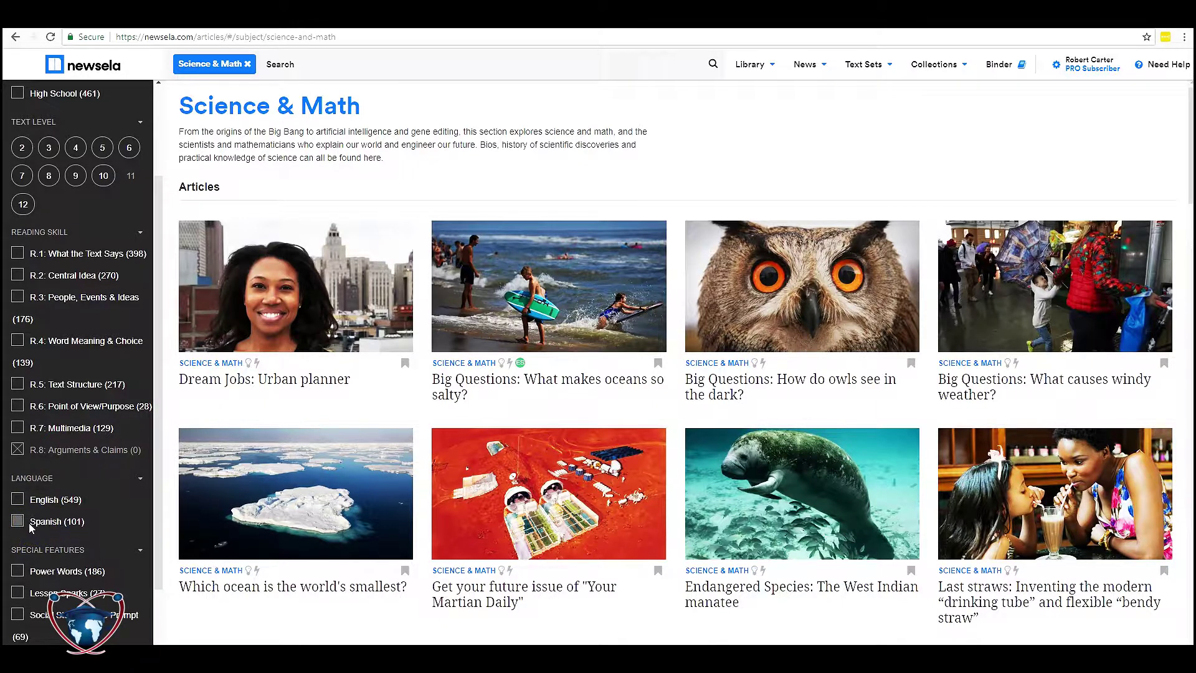
Filter the articles to Middle School and open 'Issue Overview: Earthquake readiness'
{"action": "left_click", "coordinate": [39, 561]}
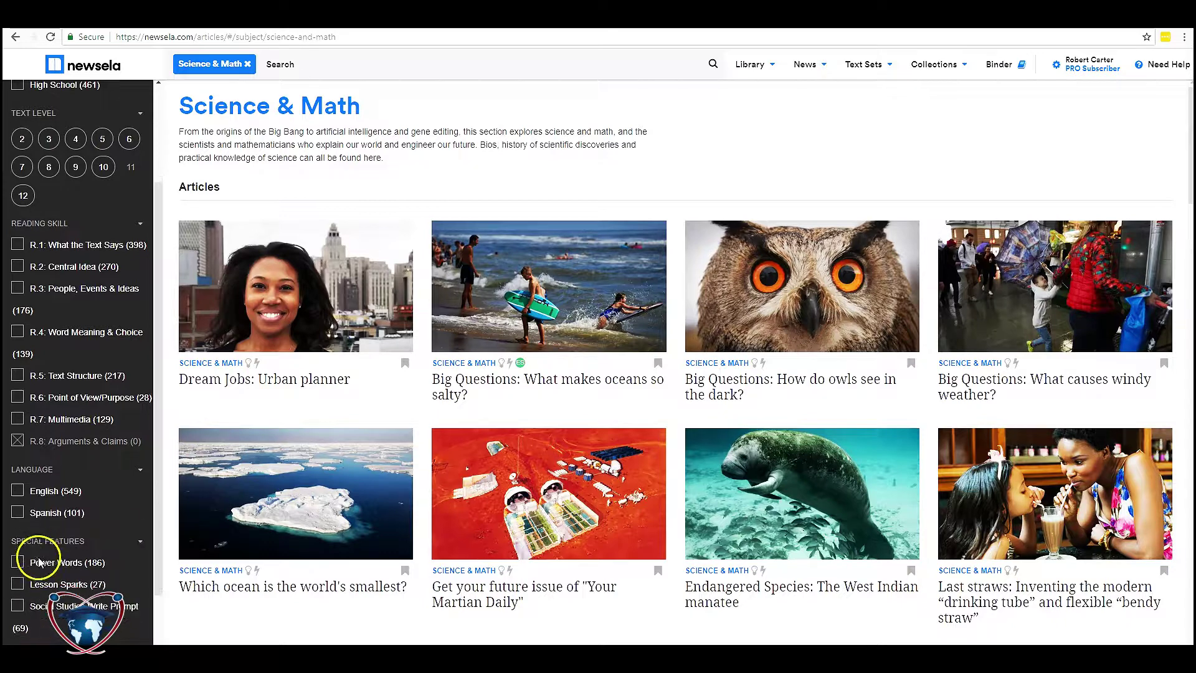
{"action": "scroll", "coordinate": [56, 564], "scroll_direction": "down", "scroll_amount": 1}
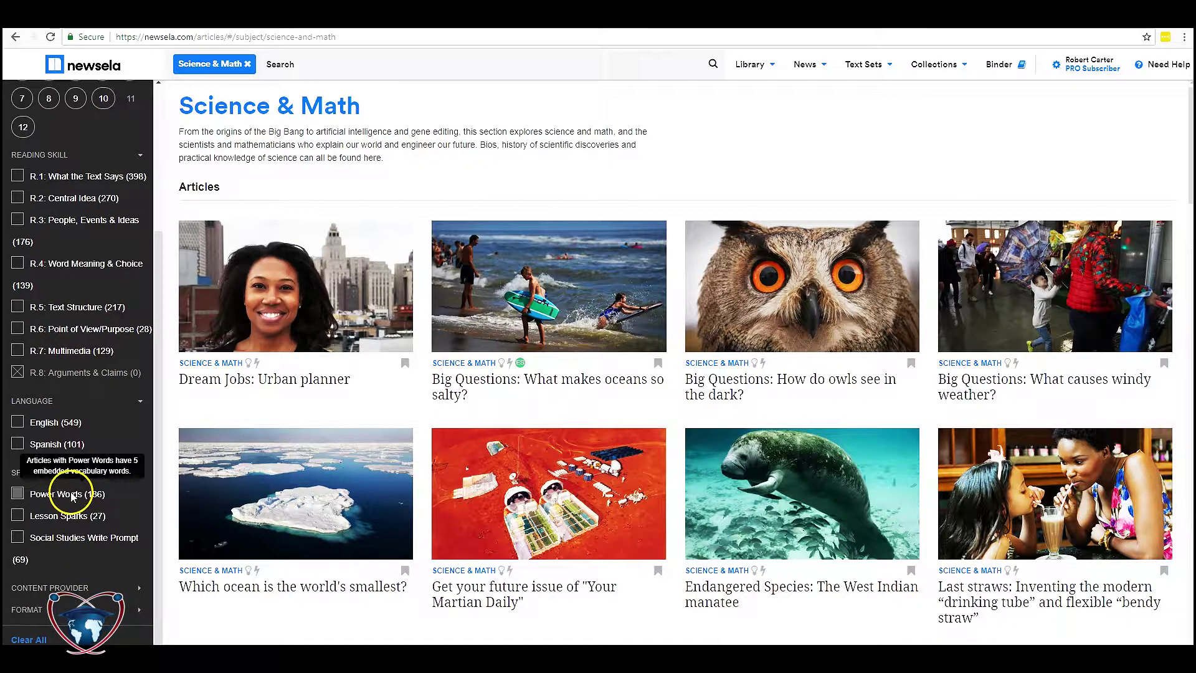
{"action": "scroll", "coordinate": [75, 486], "scroll_direction": "up", "scroll_amount": 3}
{"action": "left_click", "coordinate": [102, 272]}
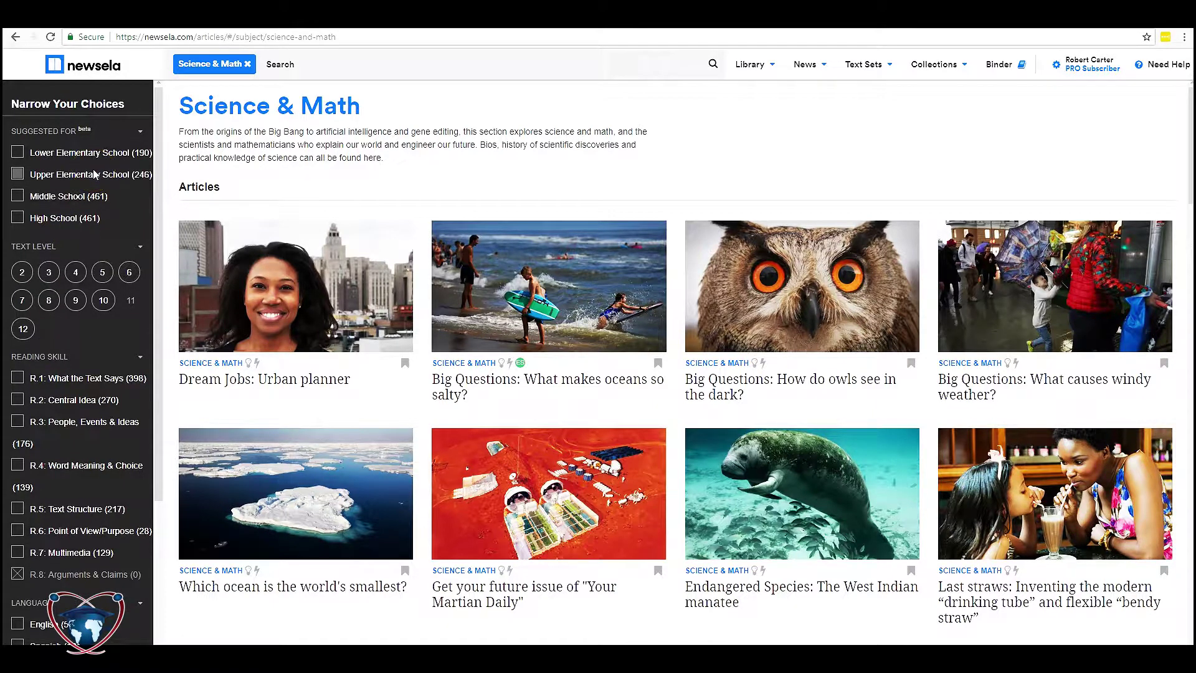
{"action": "left_click", "coordinate": [16, 197]}
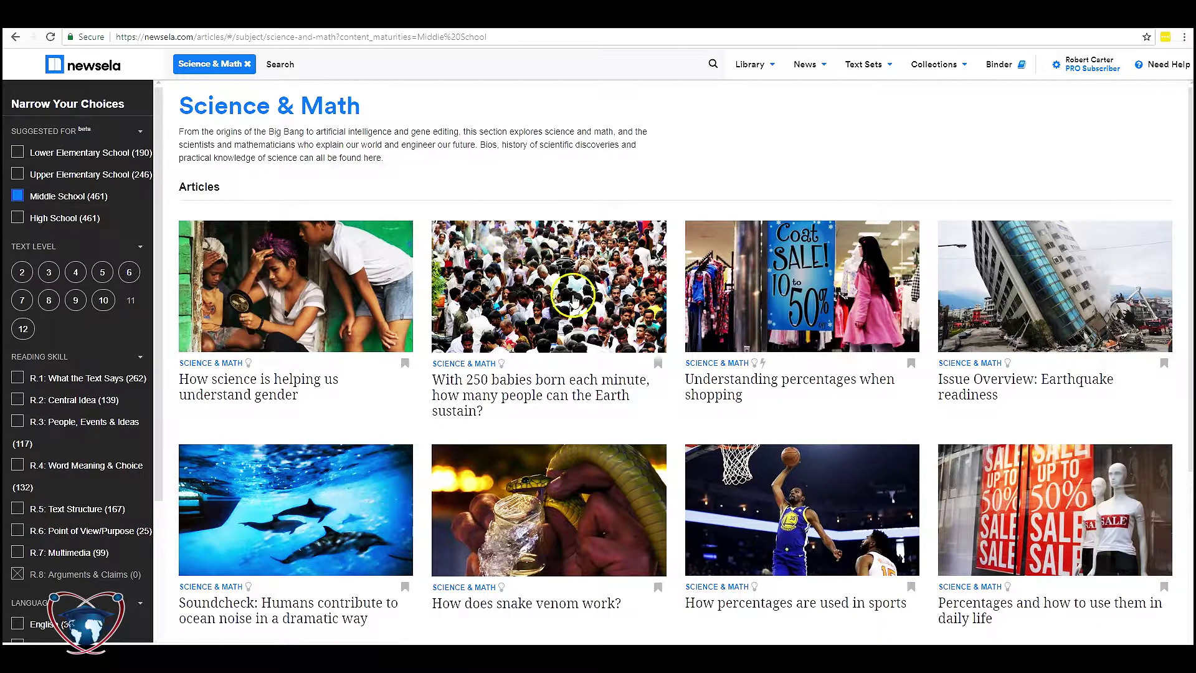
{"action": "left_click", "coordinate": [1027, 290]}
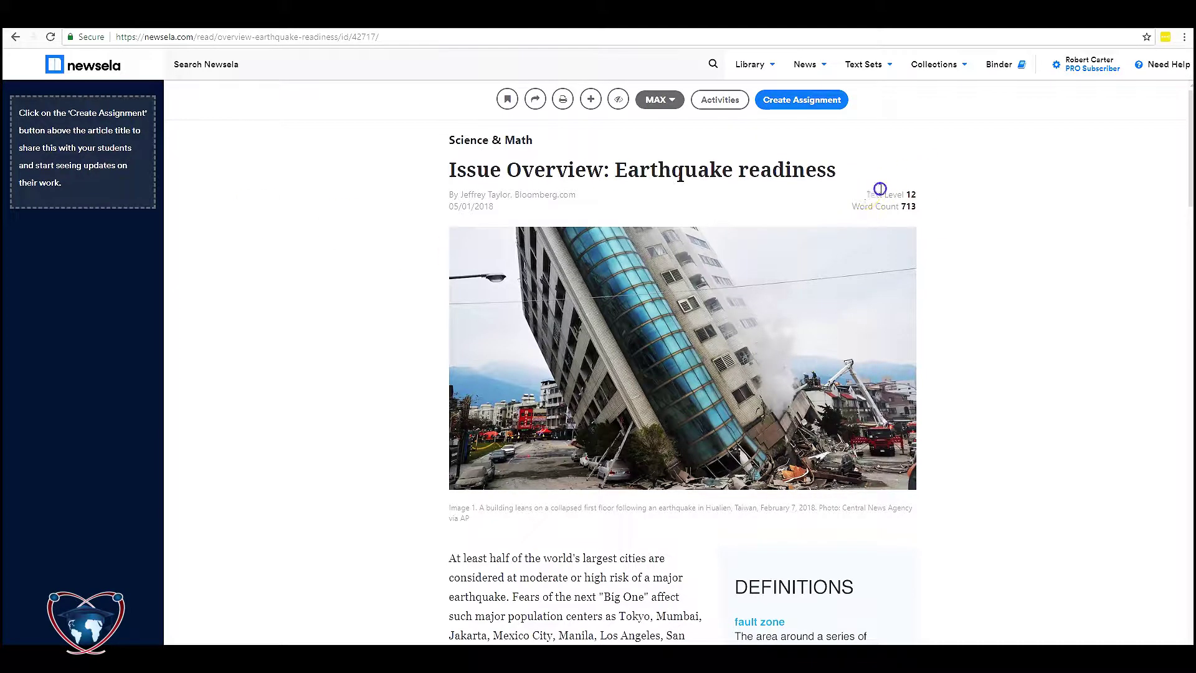
Select and then clear the article's header, opening text and date
{"action": "left_click_drag", "start_coordinate": [872, 186], "coordinate": [928, 197]}
{"action": "left_click", "coordinate": [928, 197]}
{"action": "left_click_drag", "start_coordinate": [502, 211], "coordinate": [437, 214]}
{"action": "left_click", "coordinate": [438, 213]}
Scroll through the earthquake article and show its Write and Quiz activities
{"action": "scroll", "coordinate": [411, 315], "scroll_direction": "down", "scroll_amount": 6}
{"action": "scroll", "coordinate": [357, 305], "scroll_direction": "down", "scroll_amount": 12}
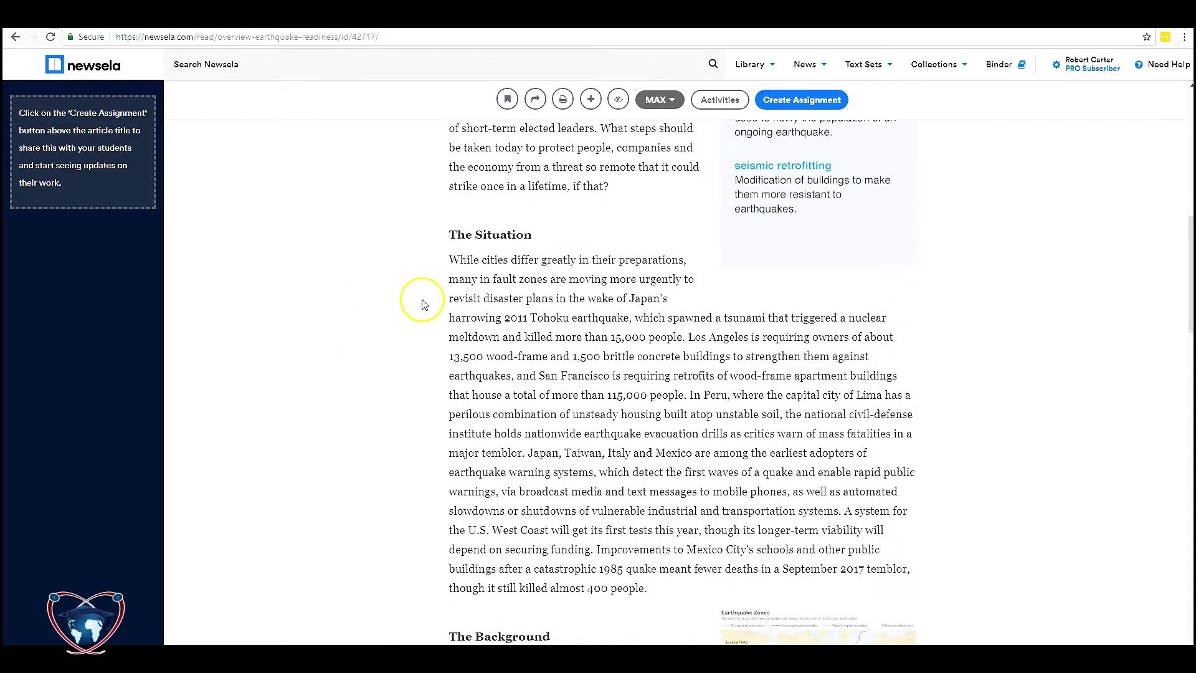
{"action": "scroll", "coordinate": [424, 308], "scroll_direction": "down", "scroll_amount": 7}
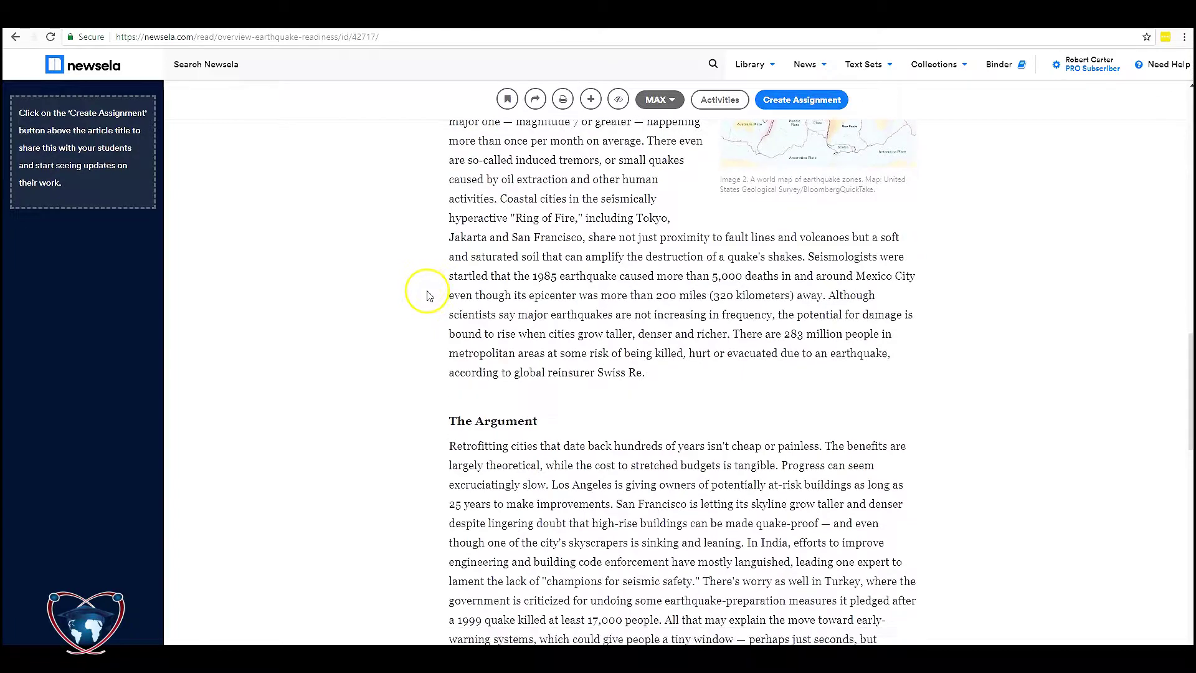
{"action": "scroll", "coordinate": [427, 280], "scroll_direction": "up", "scroll_amount": 16}
{"action": "scroll", "coordinate": [426, 294], "scroll_direction": "up", "scroll_amount": 10}
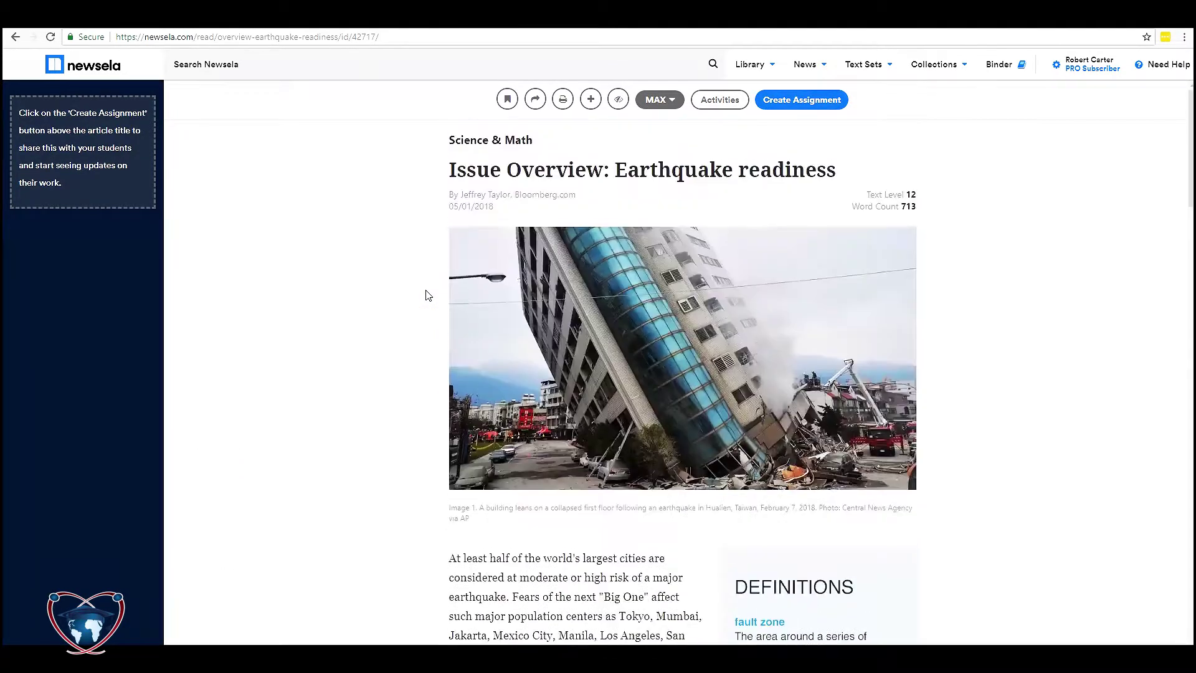
{"action": "left_click", "coordinate": [720, 100]}
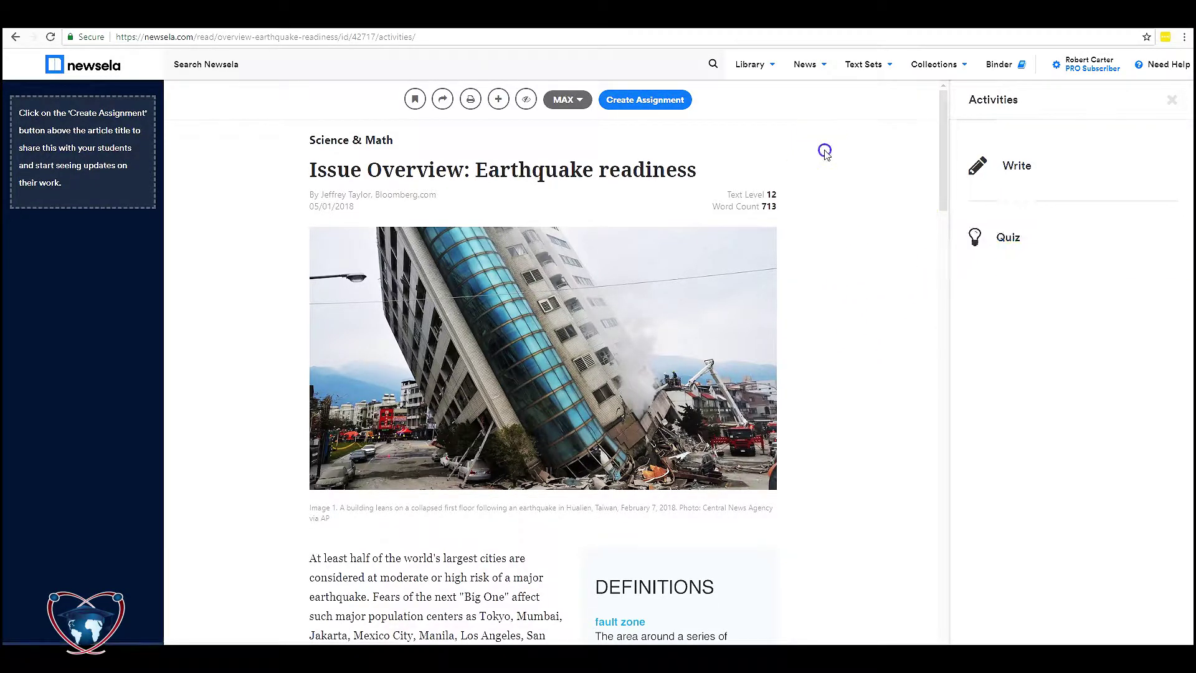
Close the Activities panel so the earthquake article shows at full width
{"action": "left_click", "coordinate": [1171, 100]}
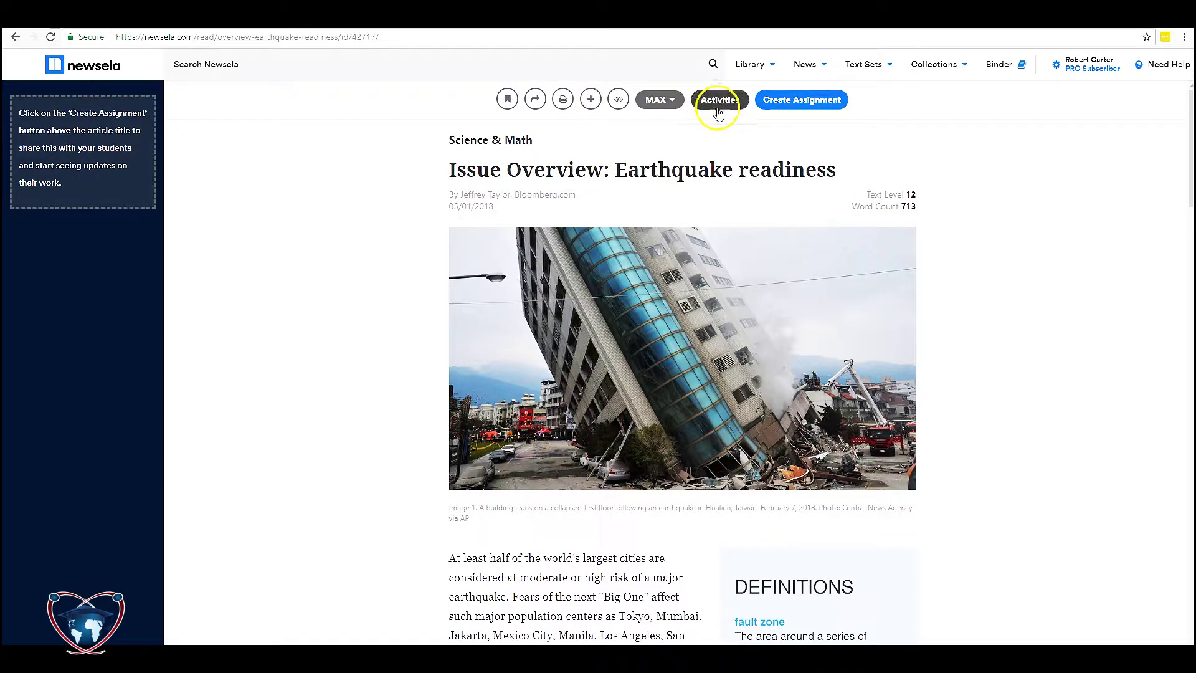
Create a 'Getting a warning out in time' assignment with instructions starting 'Please read and do the multi'
{"action": "left_click", "coordinate": [788, 101]}
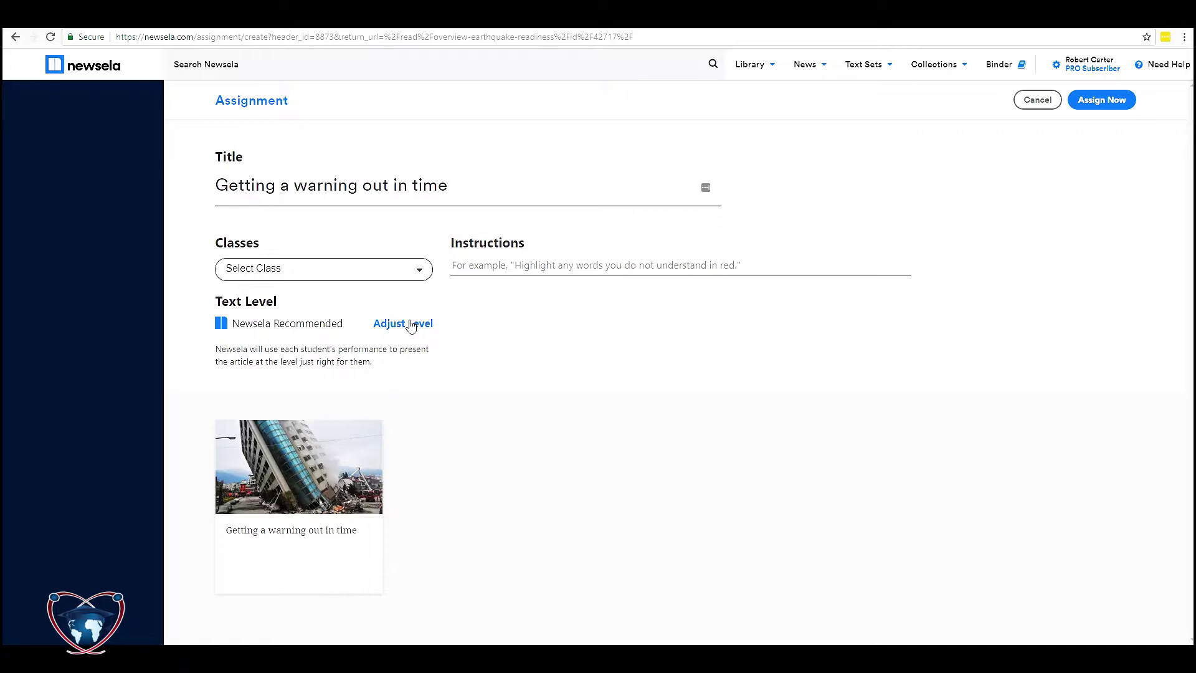
{"action": "left_click", "coordinate": [501, 265]}
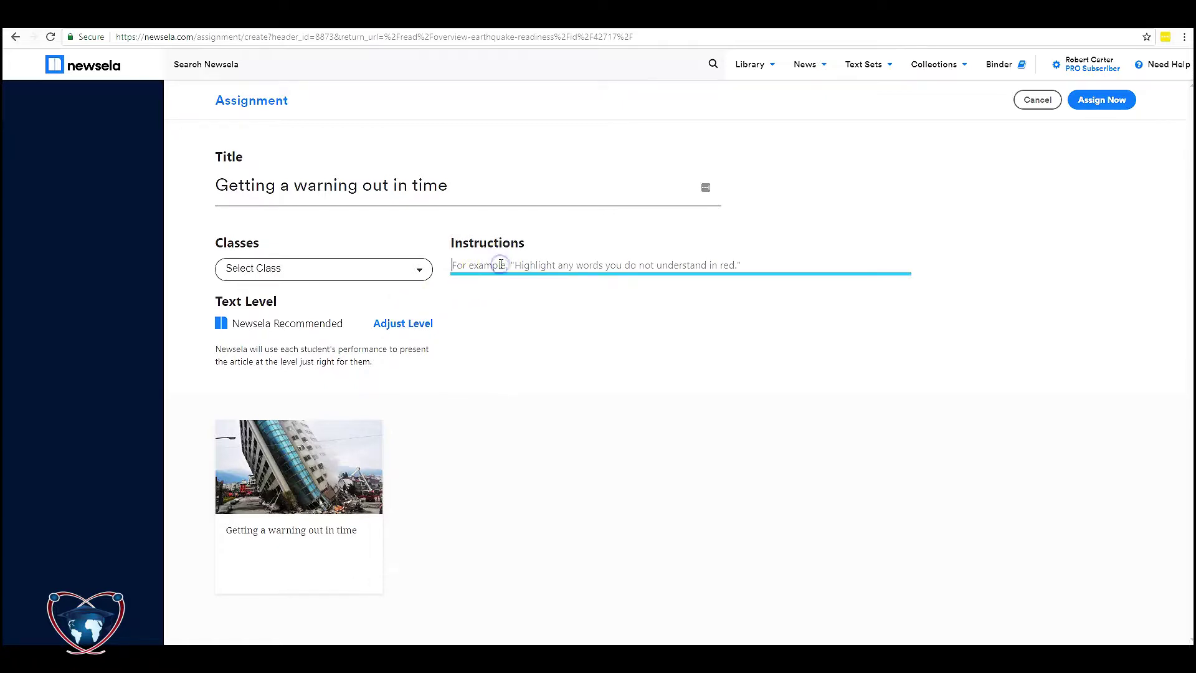
{"action": "type", "text": "Please read"}
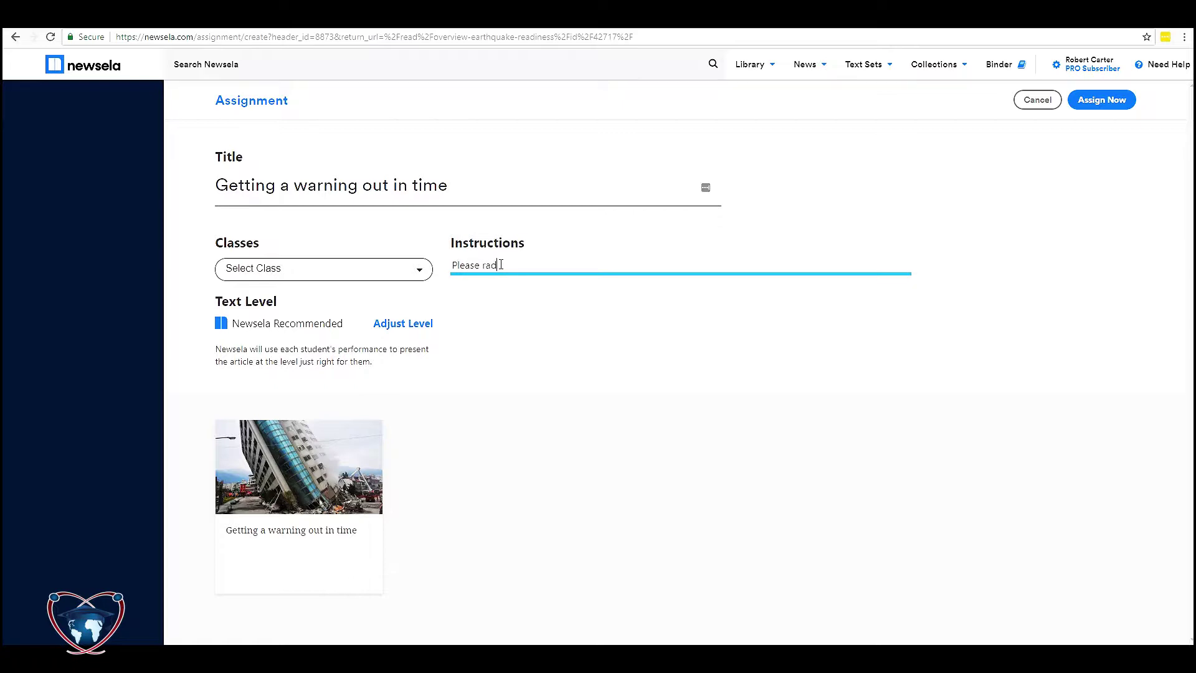
{"action": "type", "text": " and do the multi"}
{"action": "type", "text": "https://goguardian.com/licenses/update.php"}
{"action": "type", "text": "o"}
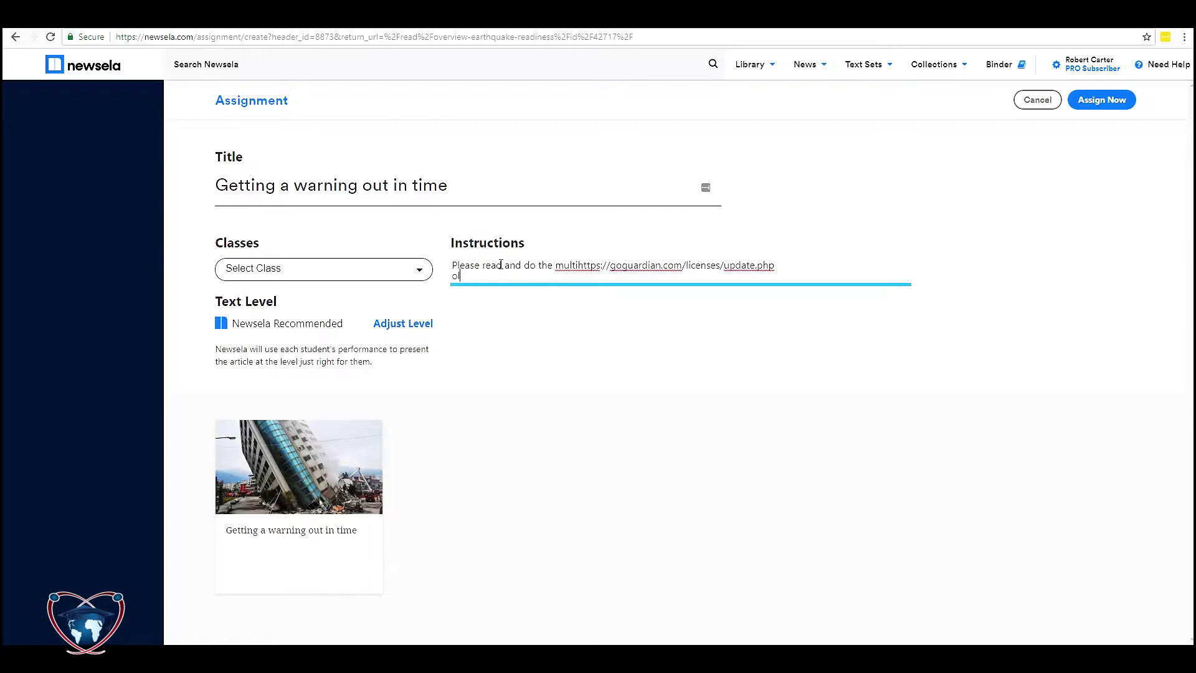
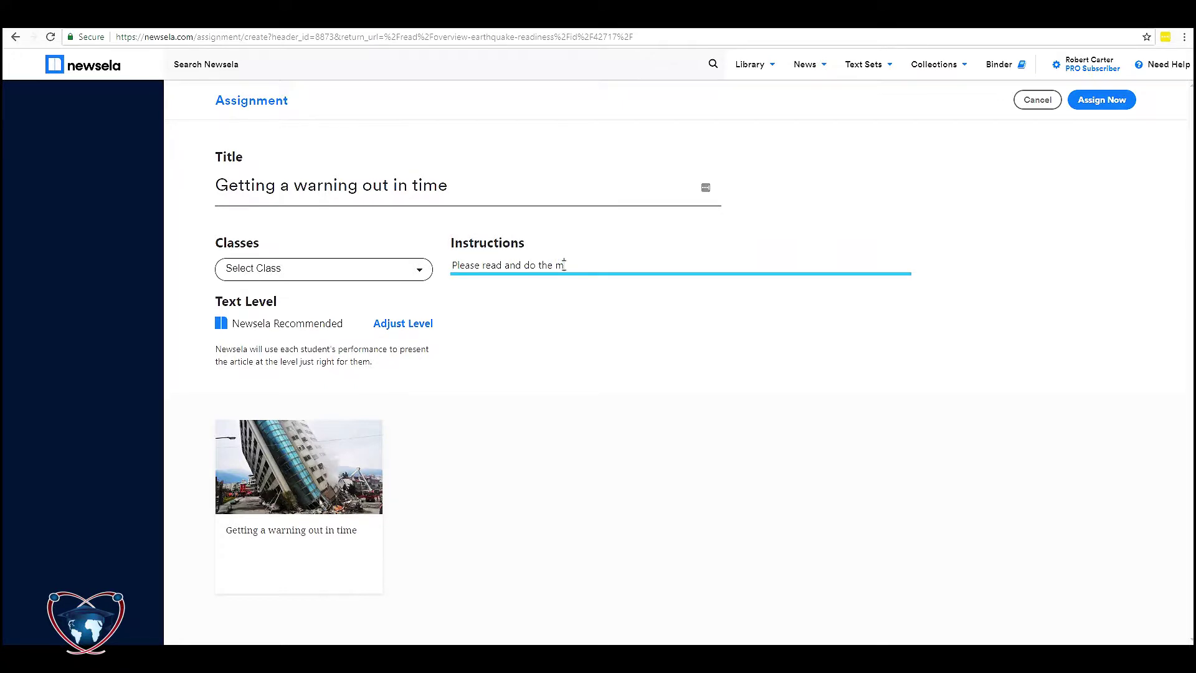
Finish the instructions with 'multiple choice quiz', correcting the misspelled 'choicse'
{"action": "type", "text": "ultiple choicse quiz."}
{"action": "right_click", "coordinate": [610, 266]}
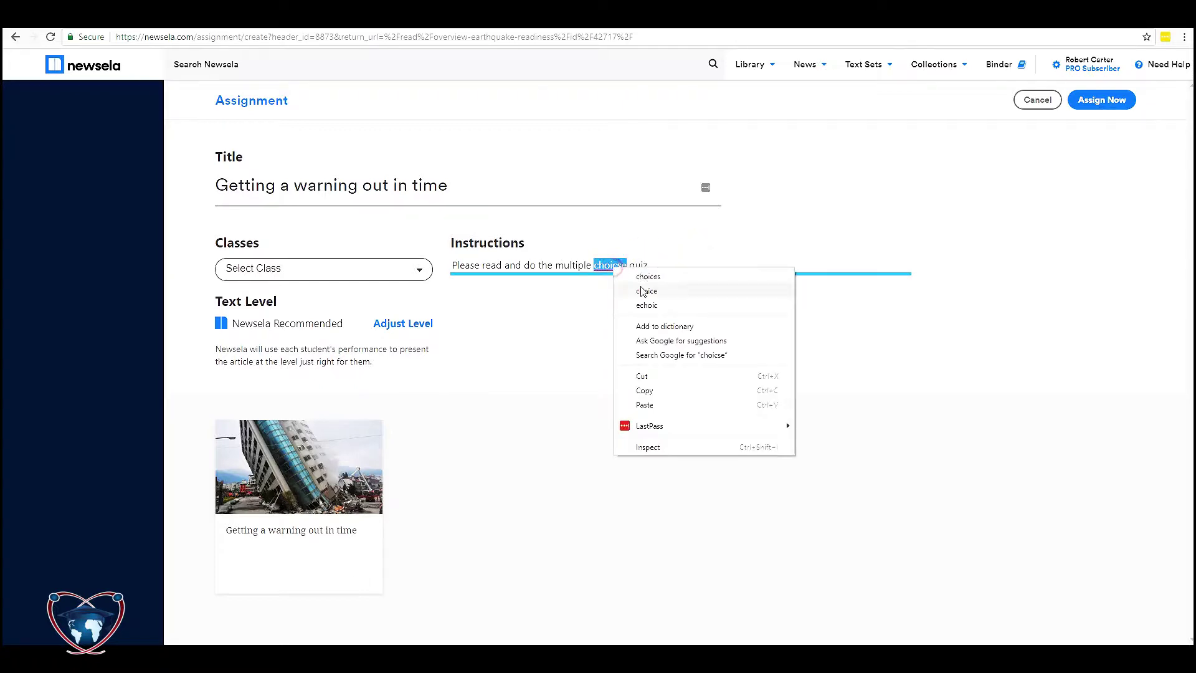
{"action": "left_click", "coordinate": [641, 277]}
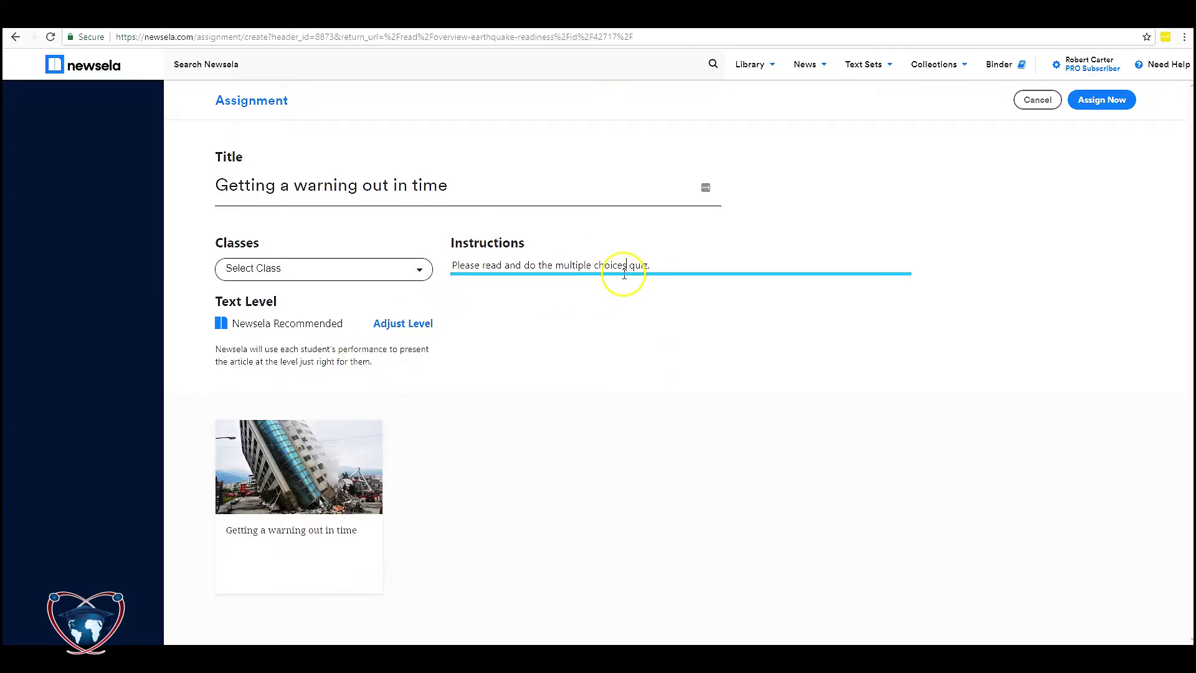
{"action": "key", "text": "BackSpace"}
Pick Test 123 instead of Computer Science I: Period 1 and assign the article now
{"action": "left_click", "coordinate": [363, 269]}
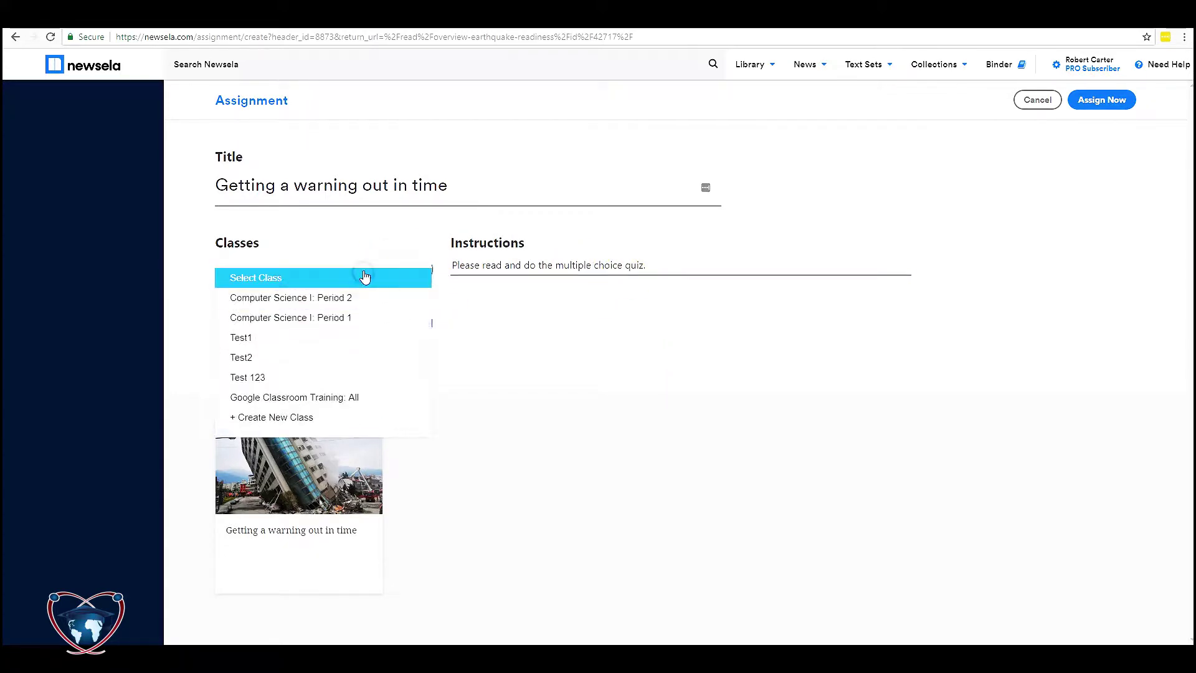
{"action": "left_click", "coordinate": [348, 319]}
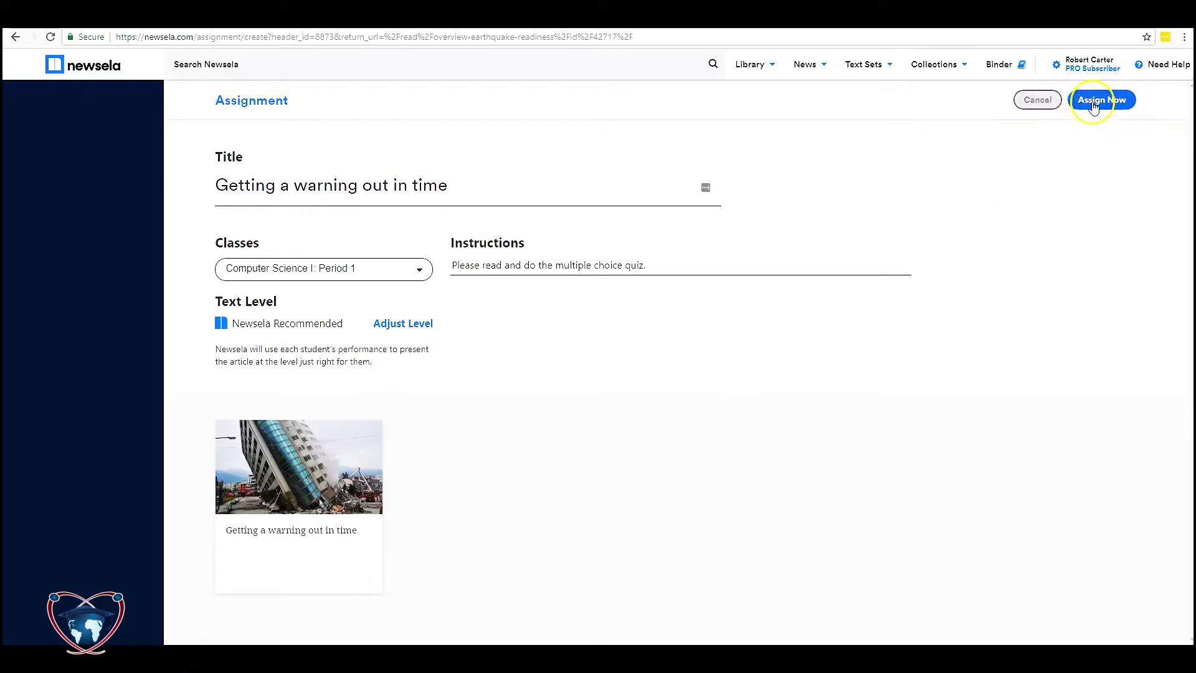
{"action": "left_click", "coordinate": [327, 278]}
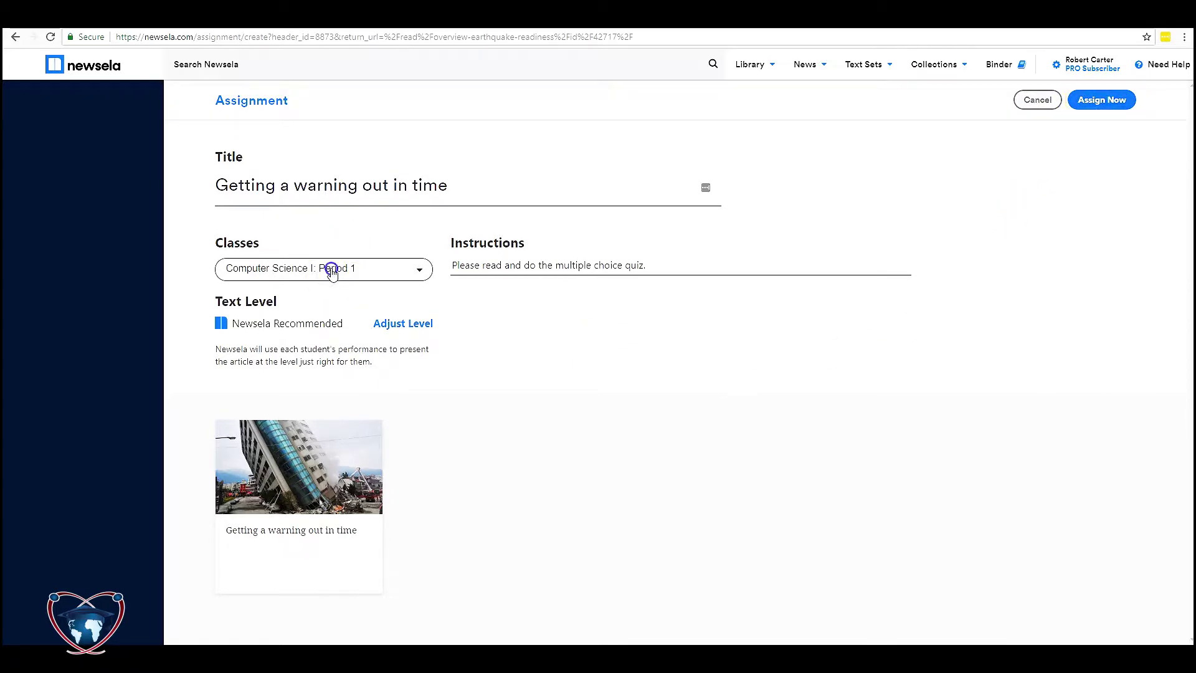
{"action": "left_click", "coordinate": [293, 378]}
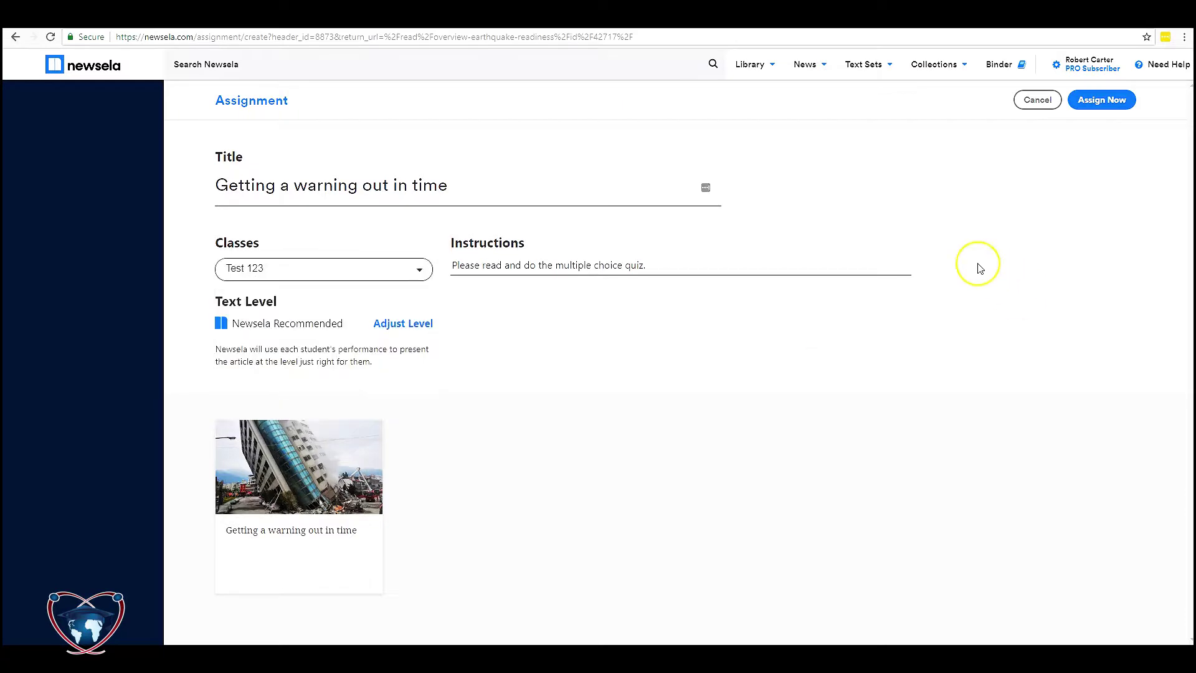
{"action": "left_click", "coordinate": [1096, 103]}
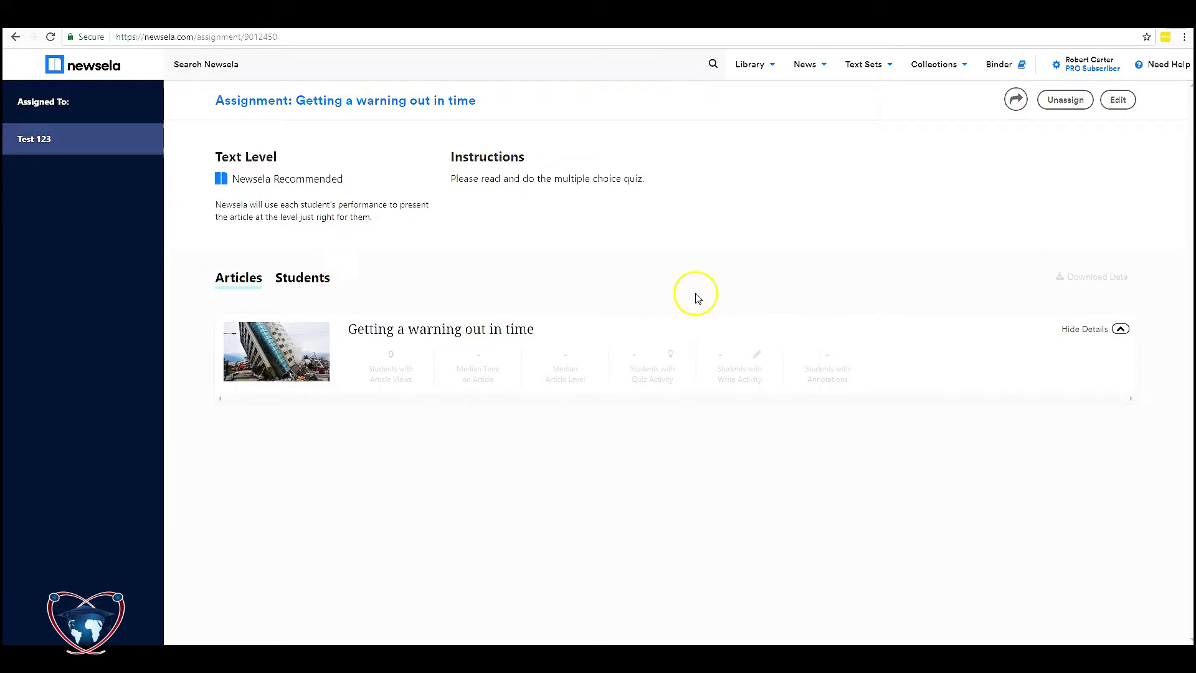
{"action": "left_click", "coordinate": [294, 279]}
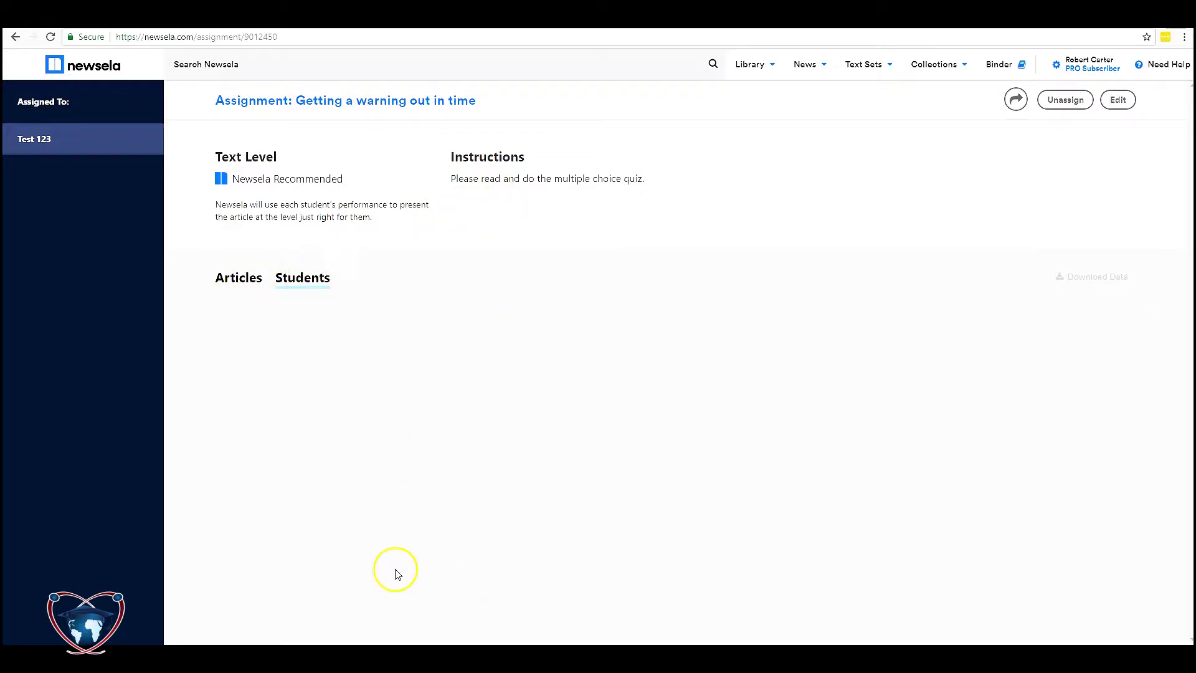
{"action": "left_click", "coordinate": [242, 283]}
{"action": "left_click", "coordinate": [1016, 101]}
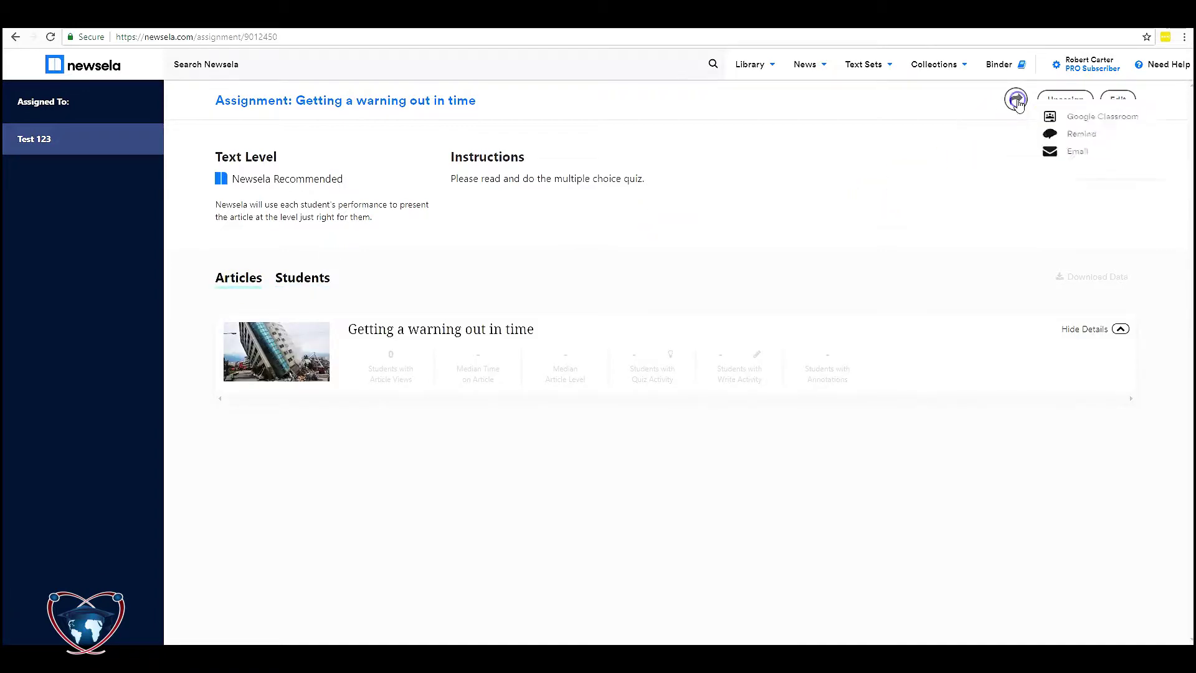
{"action": "left_click", "coordinate": [777, 81]}
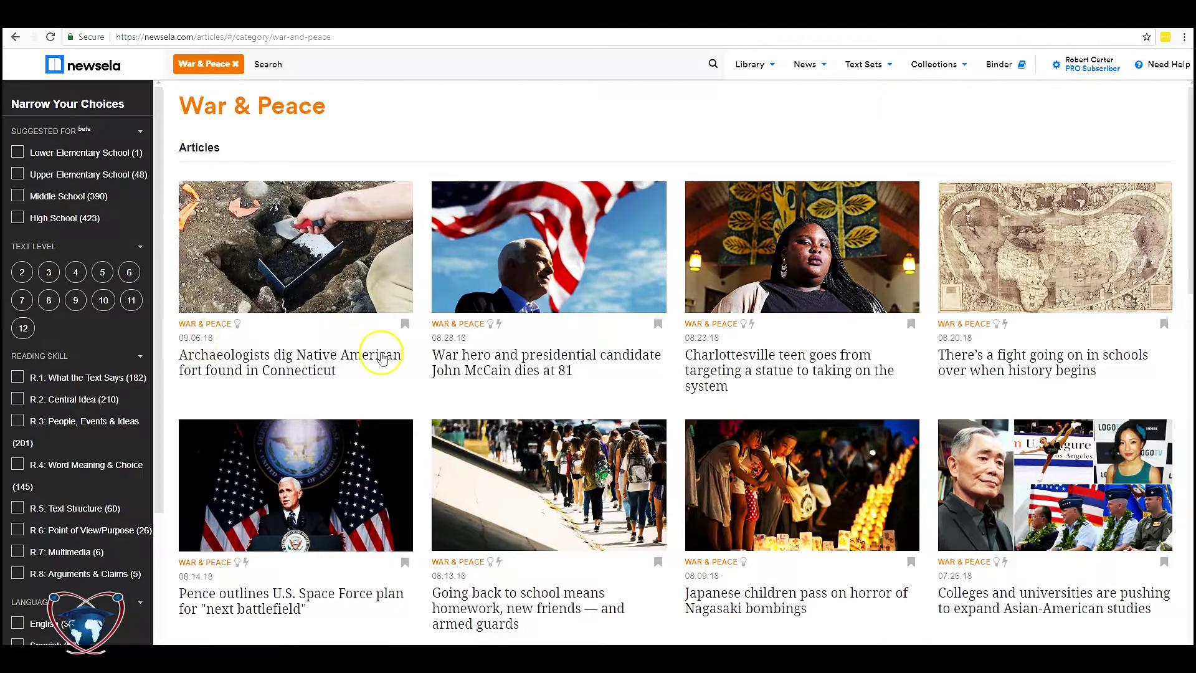
Filter War & Peace to Lower Elementary School and open the Syrian refugee chef article
{"action": "scroll", "coordinate": [597, 378], "scroll_direction": "down", "scroll_amount": 6}
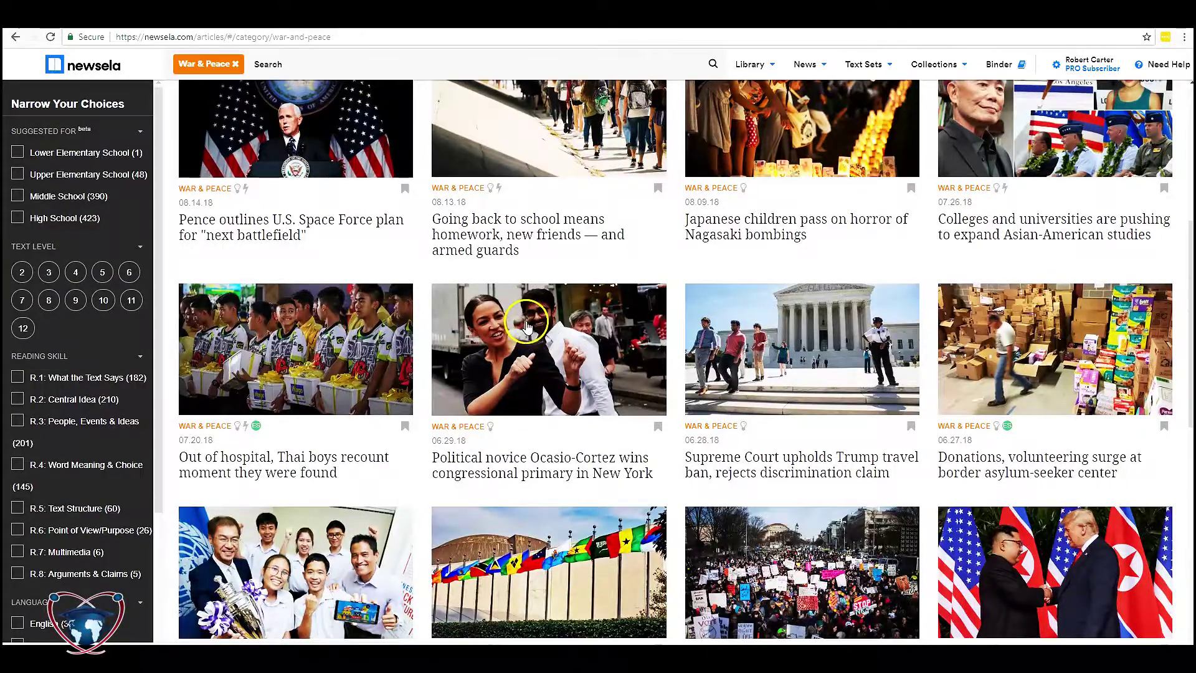
{"action": "scroll", "coordinate": [527, 324], "scroll_direction": "up", "scroll_amount": 6}
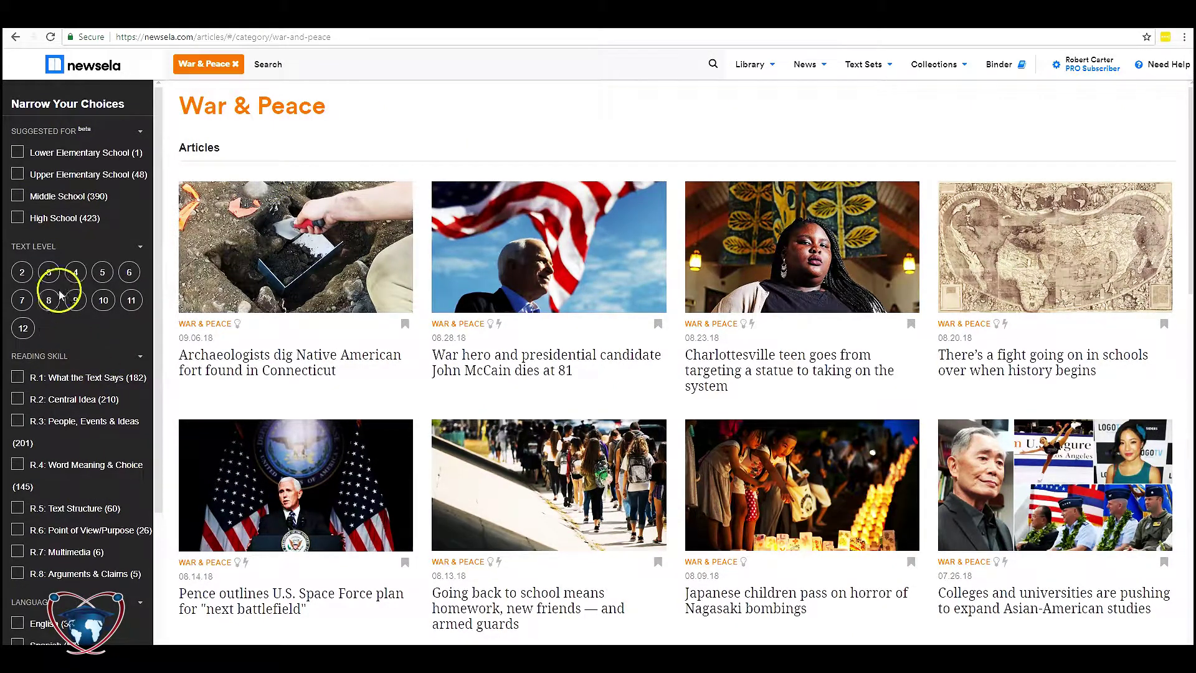
{"action": "left_click", "coordinate": [18, 152]}
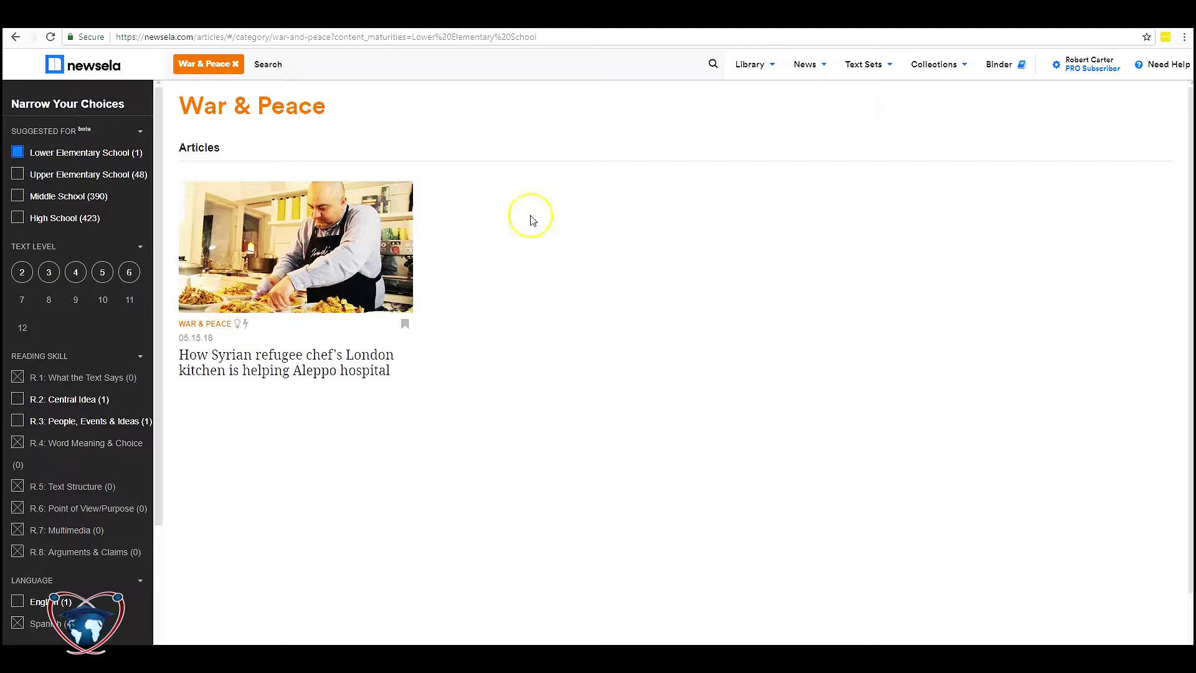
{"action": "left_click", "coordinate": [313, 268]}
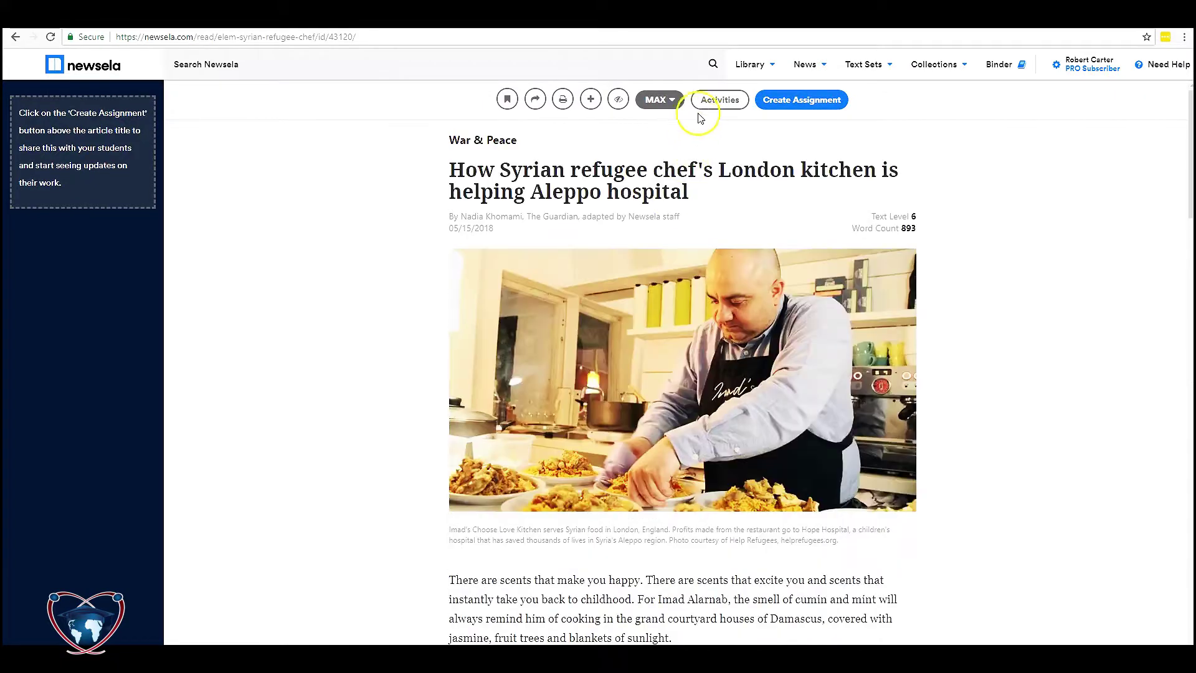
{"action": "left_click", "coordinate": [717, 100]}
{"action": "left_click", "coordinate": [1048, 157]}
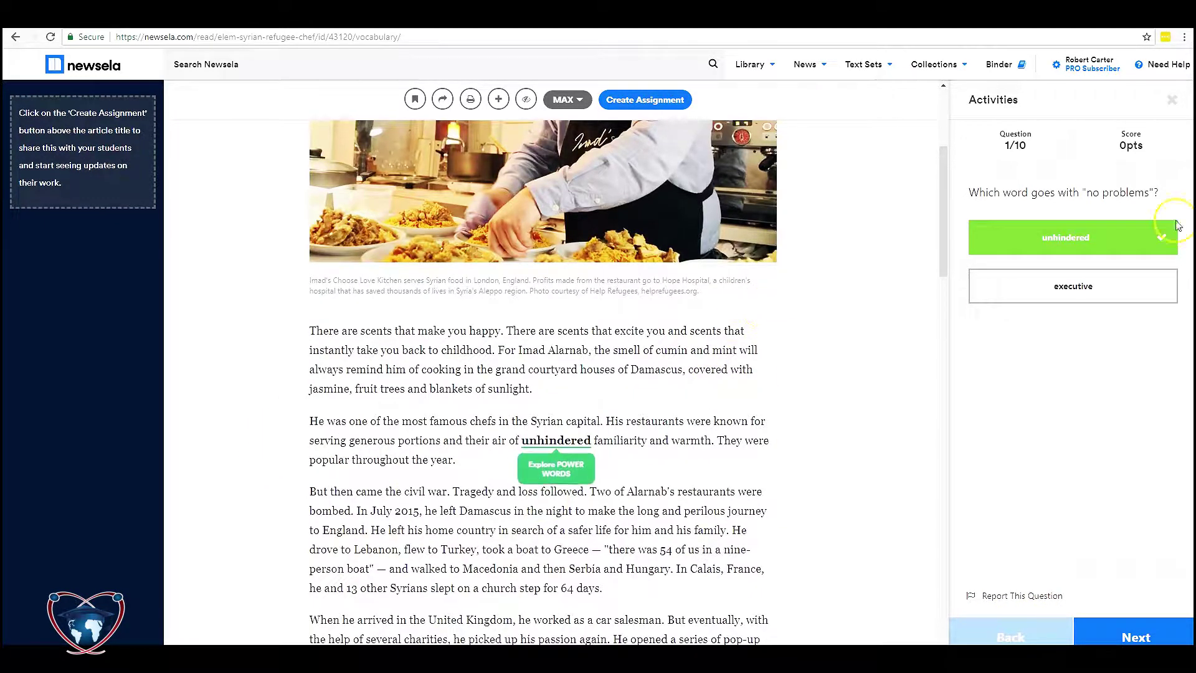
{"action": "left_click", "coordinate": [1172, 103]}
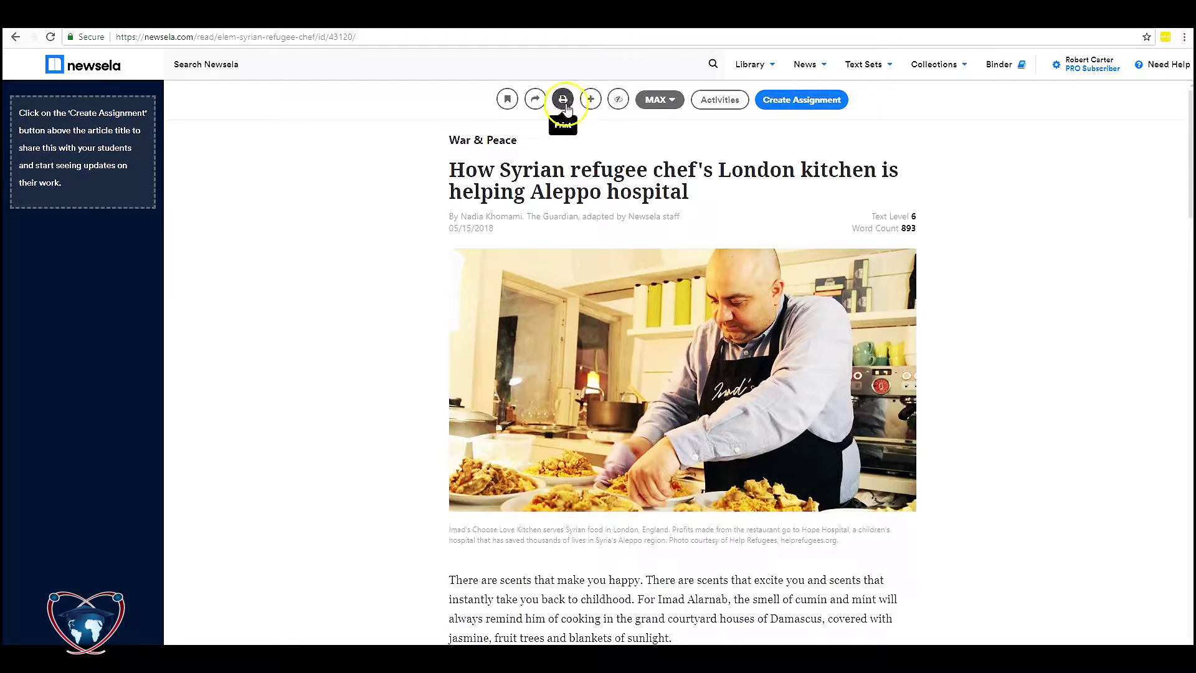
Leave the assignment form and switch the article to its 670L reading level
{"action": "left_click", "coordinate": [564, 102]}
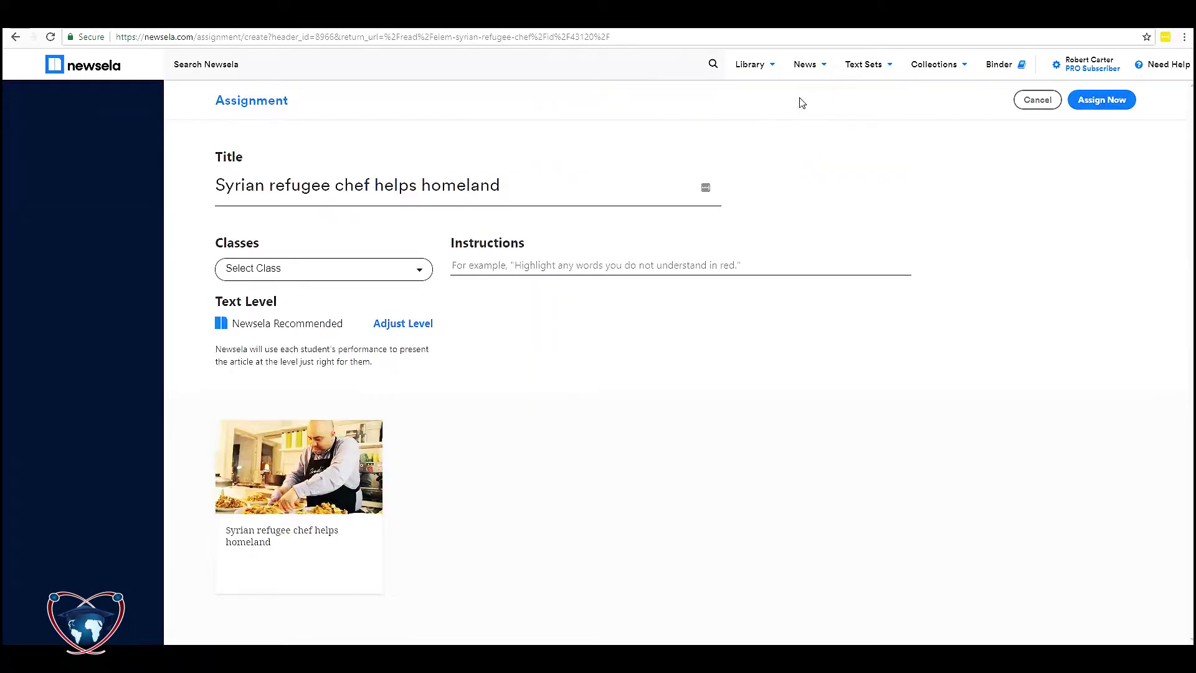
{"action": "left_click", "coordinate": [1037, 100]}
{"action": "left_click", "coordinate": [661, 100]}
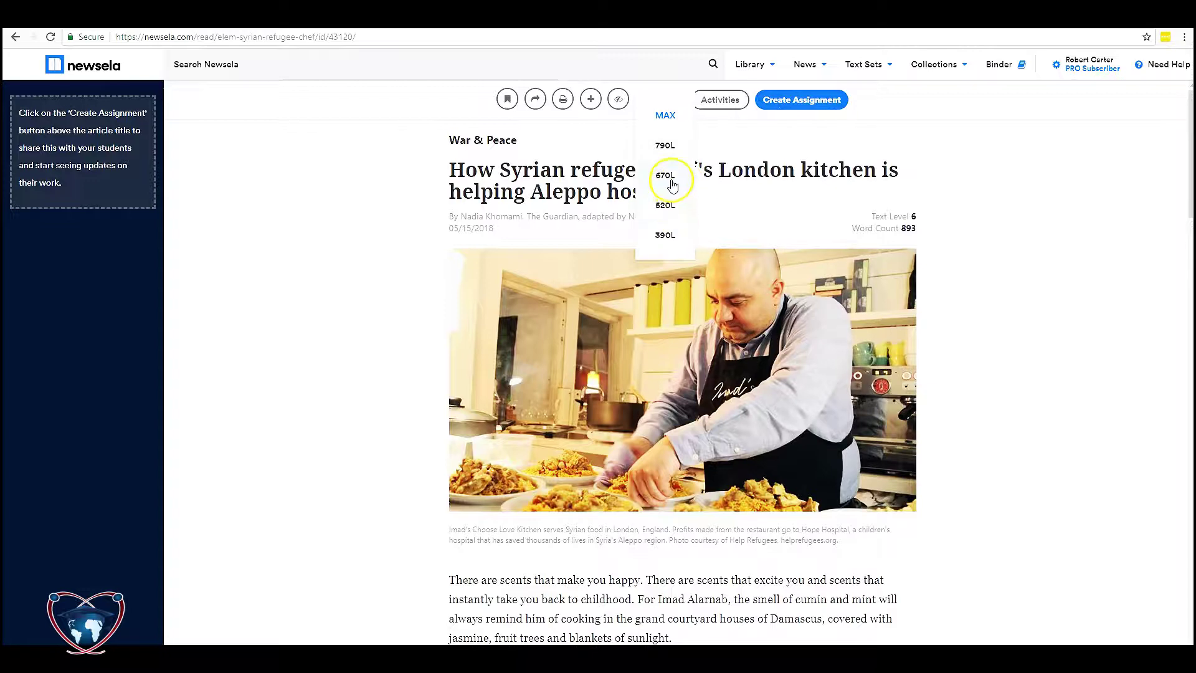
{"action": "left_click", "coordinate": [671, 180]}
{"action": "left_click", "coordinate": [683, 135]}
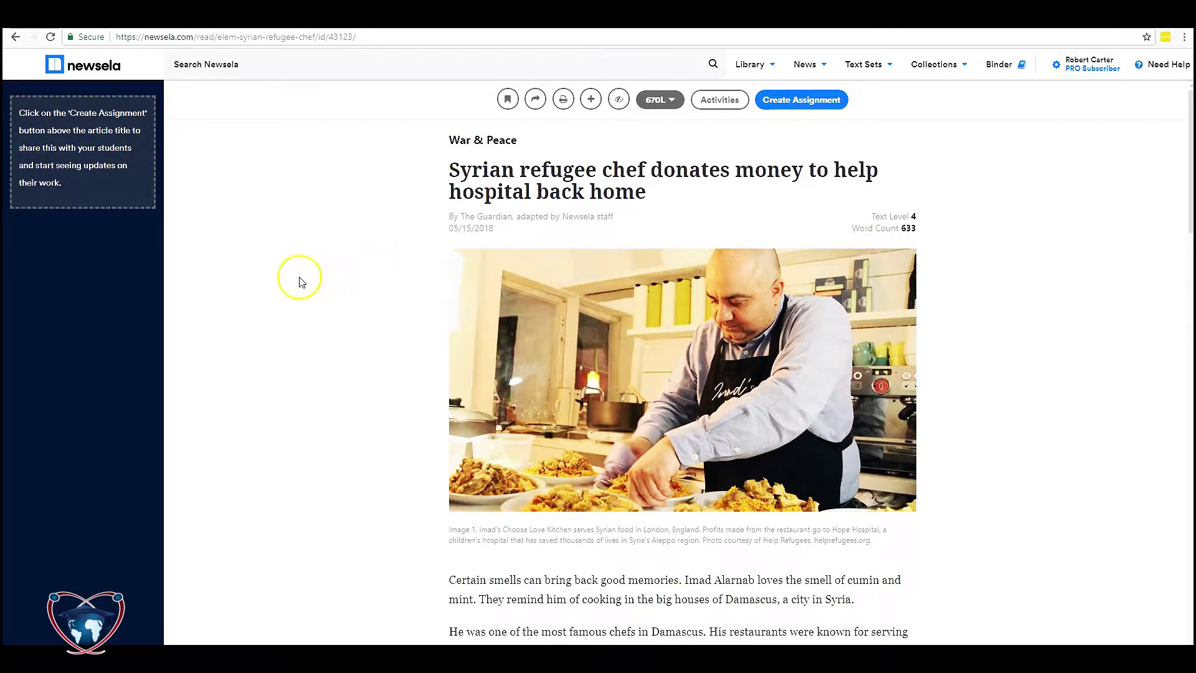
Start a new assignment for the 670L version of the article
{"action": "scroll", "coordinate": [474, 257], "scroll_direction": "down", "scroll_amount": 3}
{"action": "scroll", "coordinate": [473, 257], "scroll_direction": "up", "scroll_amount": 3}
{"action": "left_click", "coordinate": [792, 100]}
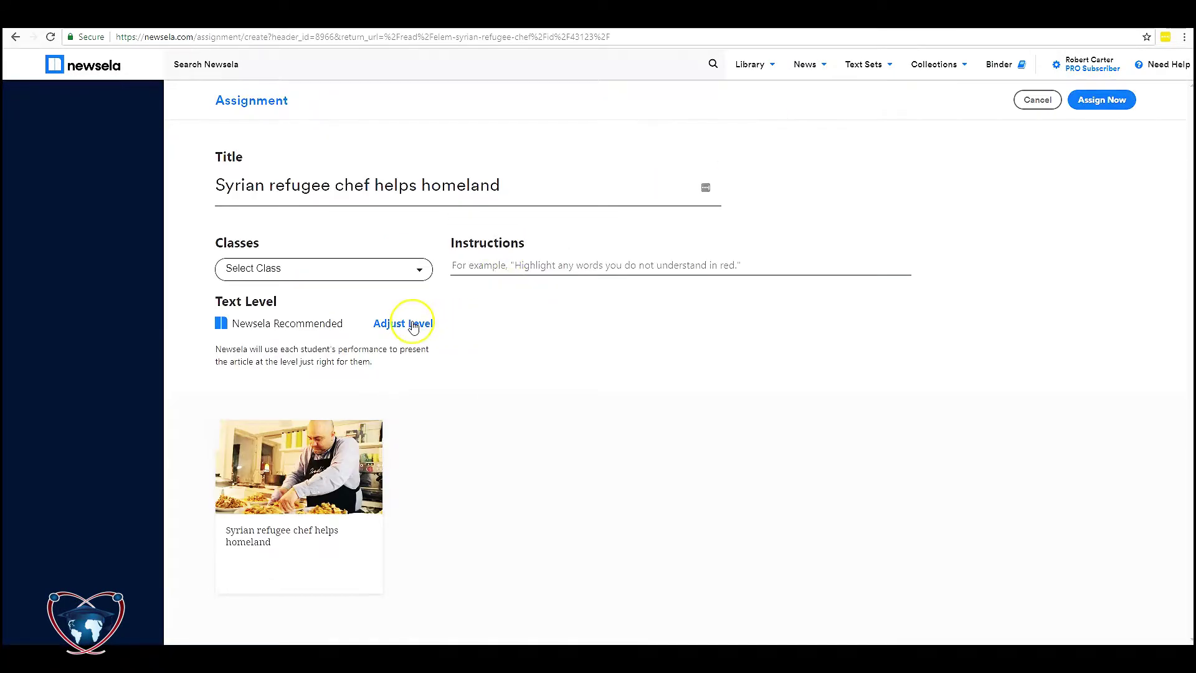
Set the text level to Grade 7 and lock it for all students
{"action": "left_click", "coordinate": [413, 325]}
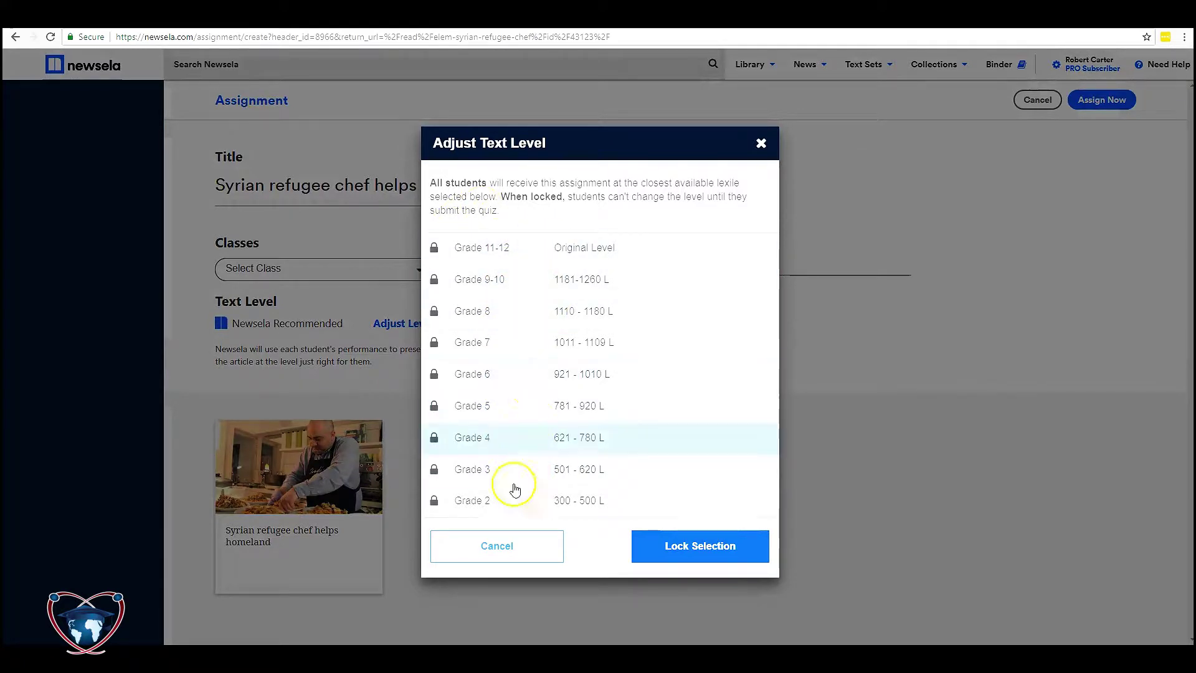
{"action": "left_click", "coordinate": [511, 350]}
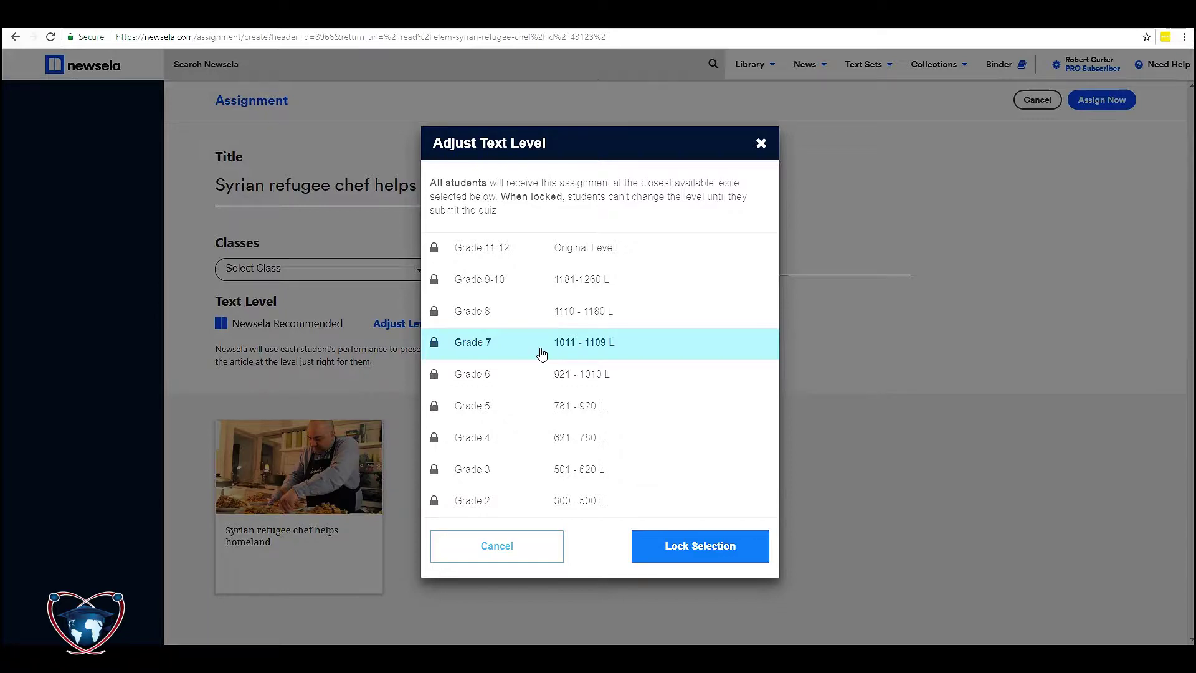
{"action": "left_click", "coordinate": [700, 546]}
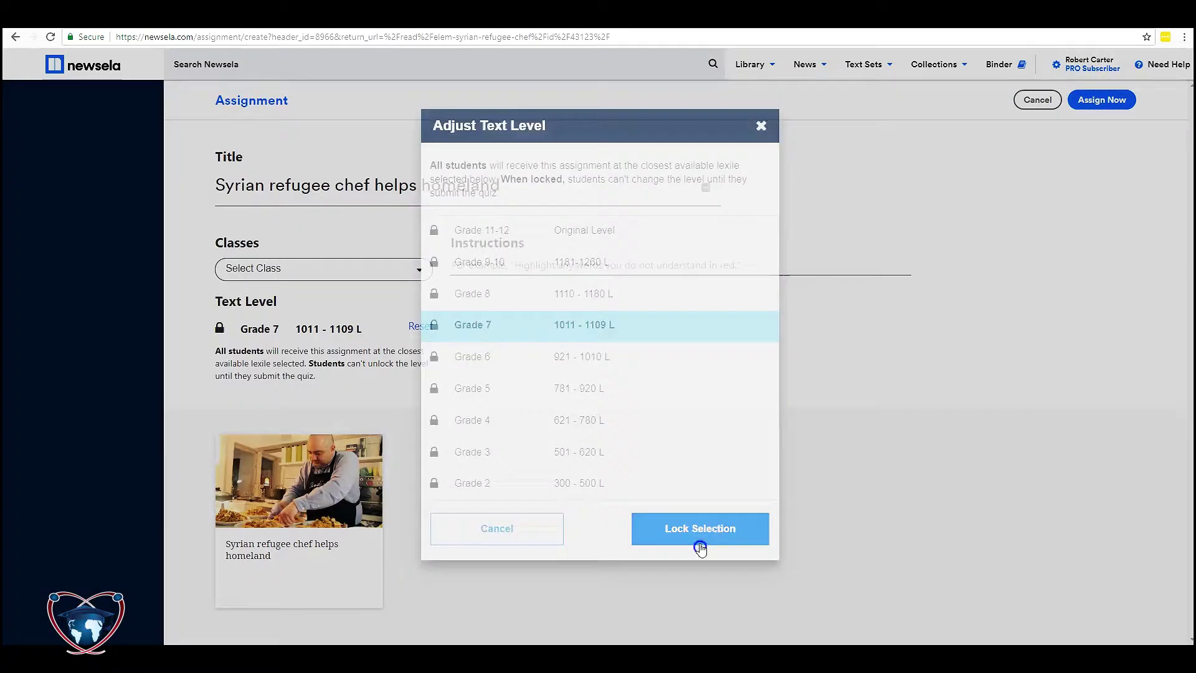
Assign to Test 123 with read, quiz and power words instructions
{"action": "left_click", "coordinate": [342, 269]}
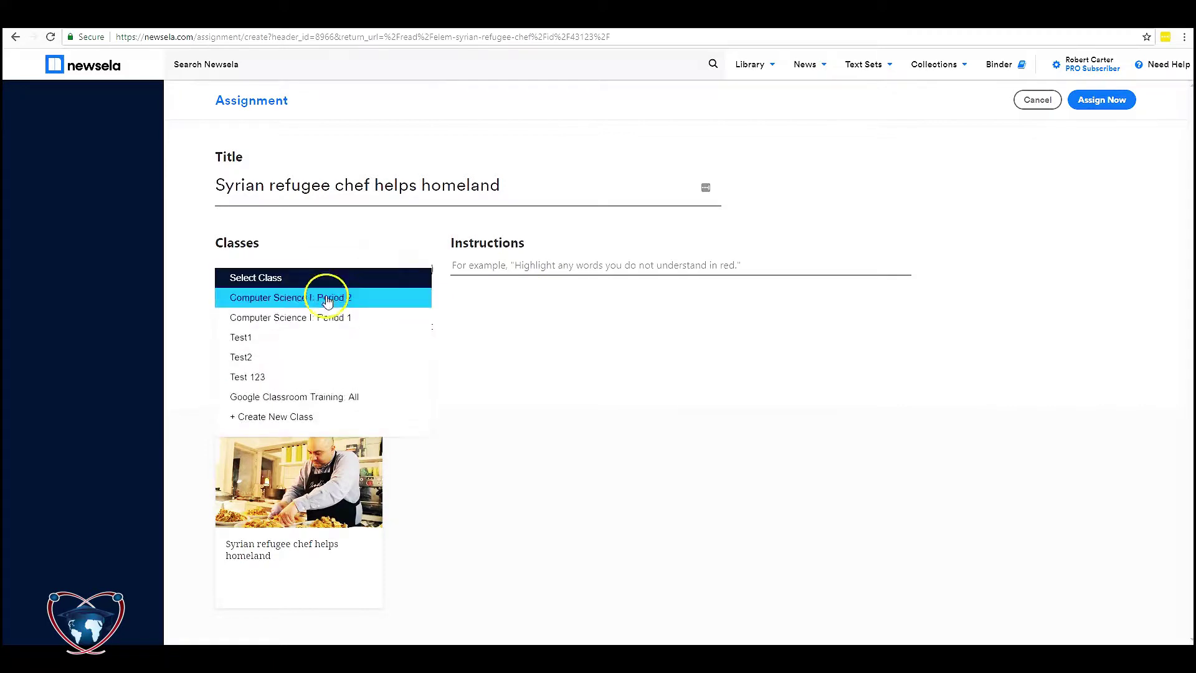
{"action": "left_click", "coordinate": [279, 377]}
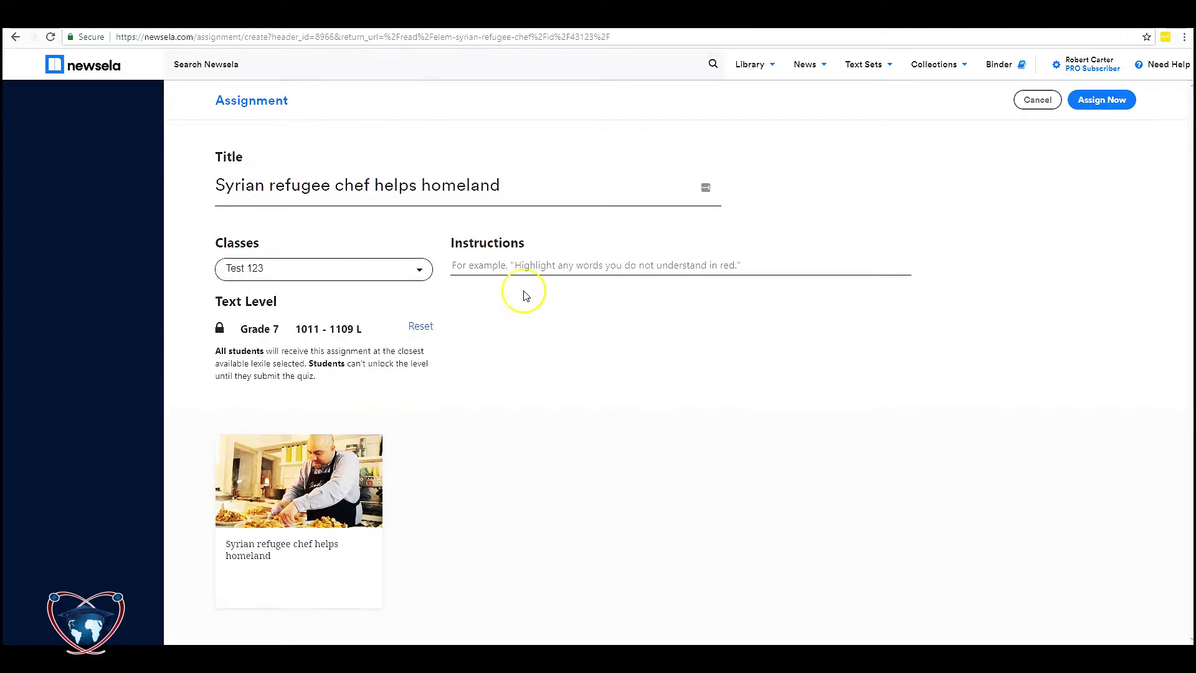
{"action": "left_click", "coordinate": [531, 269]}
{"action": "type", "text": "R"}
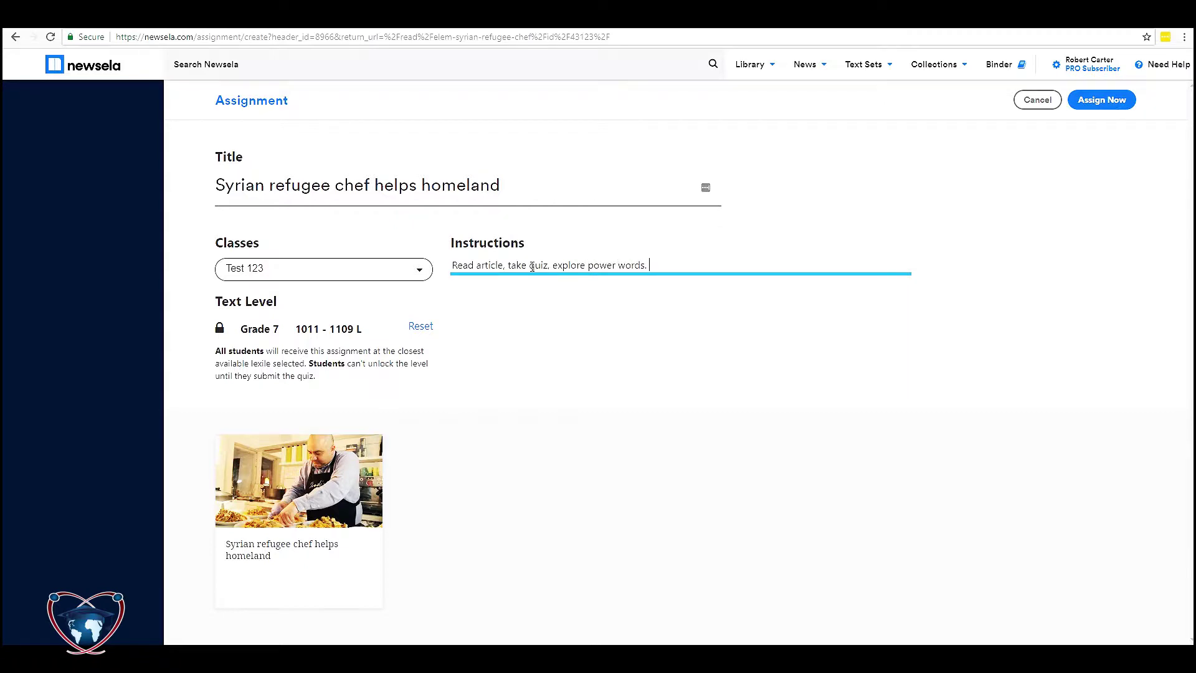
{"action": "left_click", "coordinate": [1120, 99]}
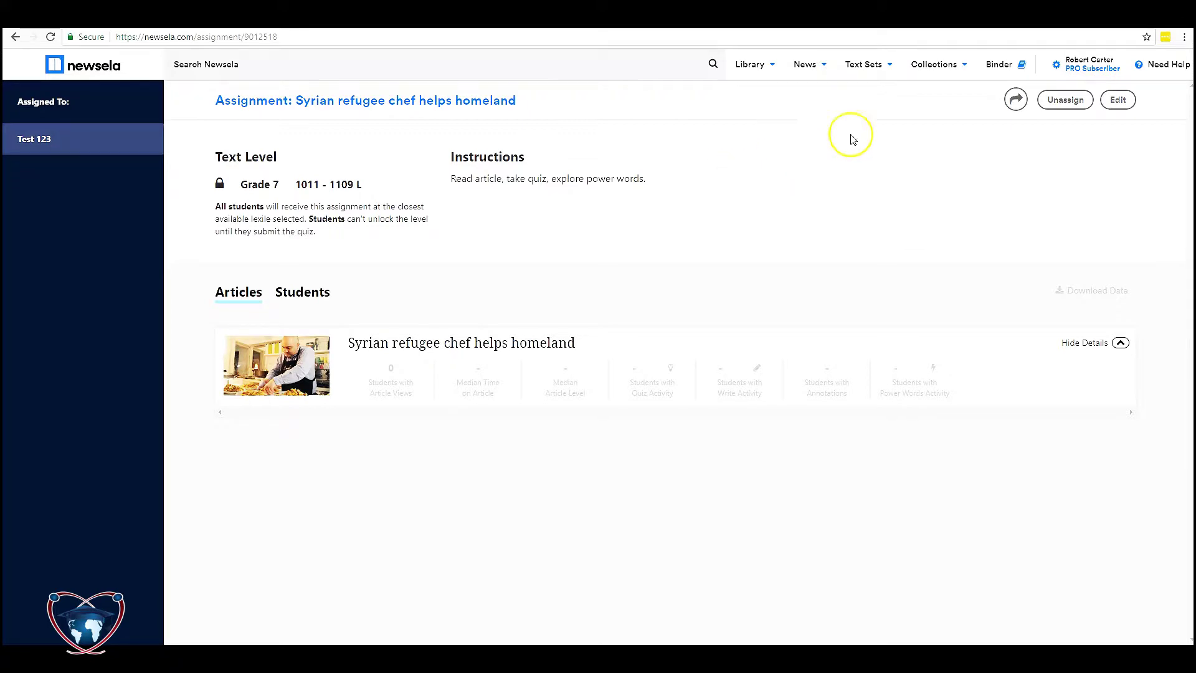
{"action": "left_click", "coordinate": [863, 69]}
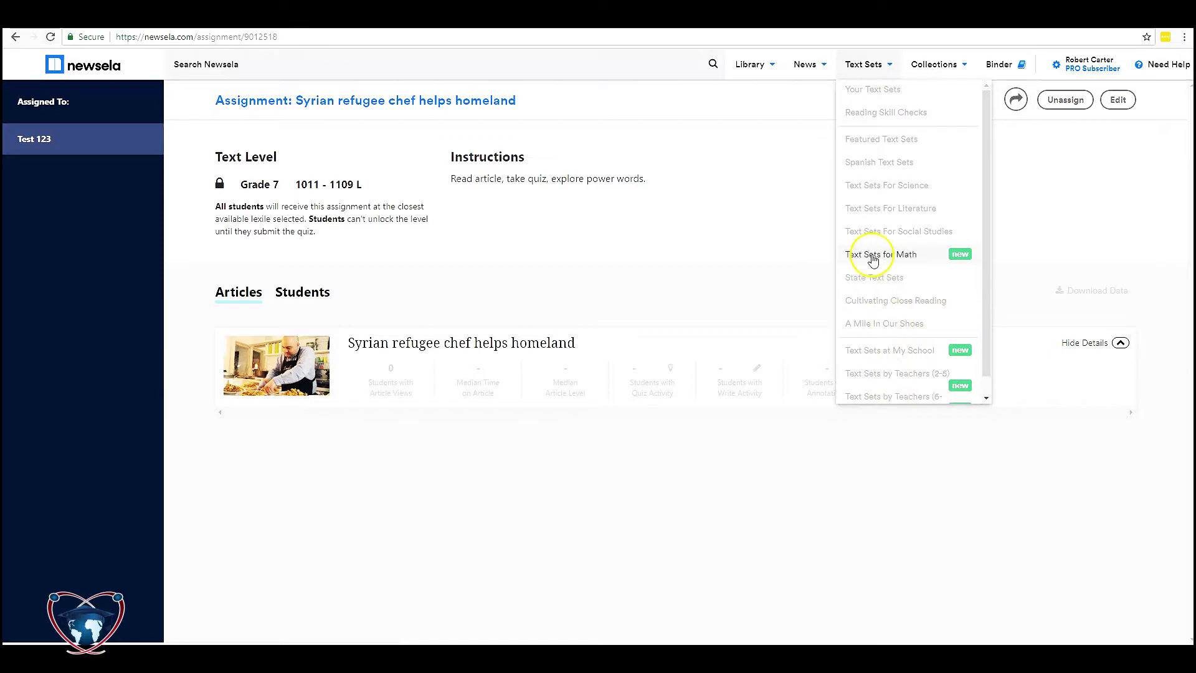
Browse Text Sets for Math to Women In Math and skim its description
{"action": "left_click", "coordinate": [864, 64]}
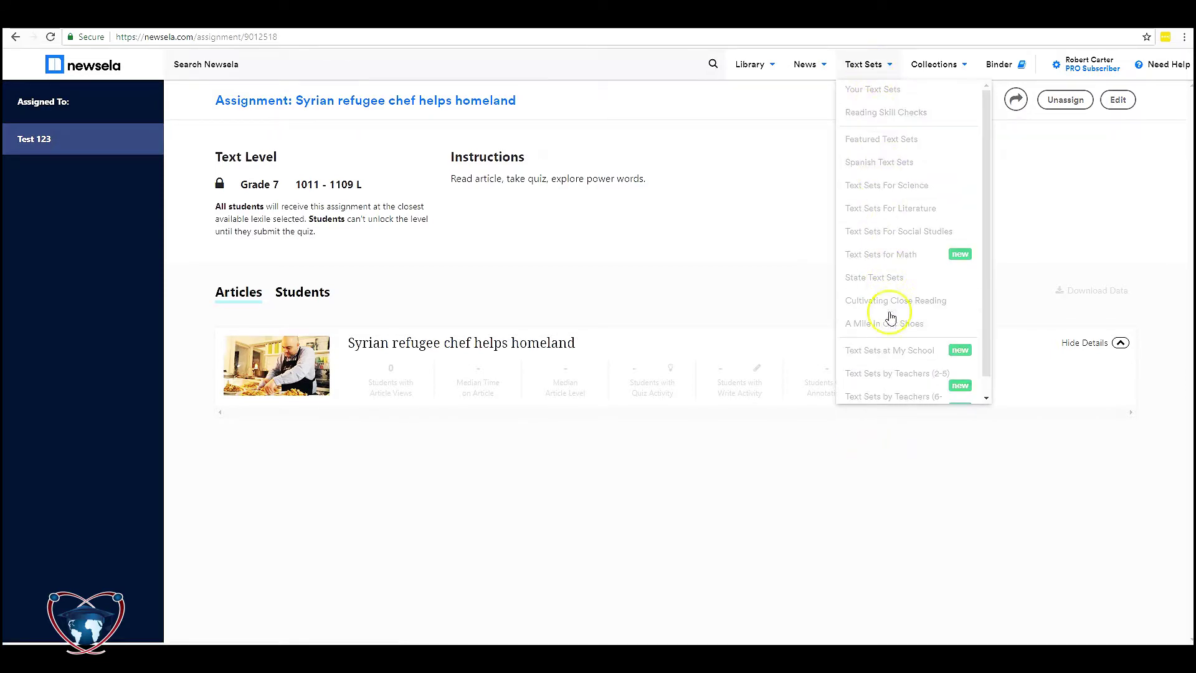
{"action": "left_click", "coordinate": [887, 256]}
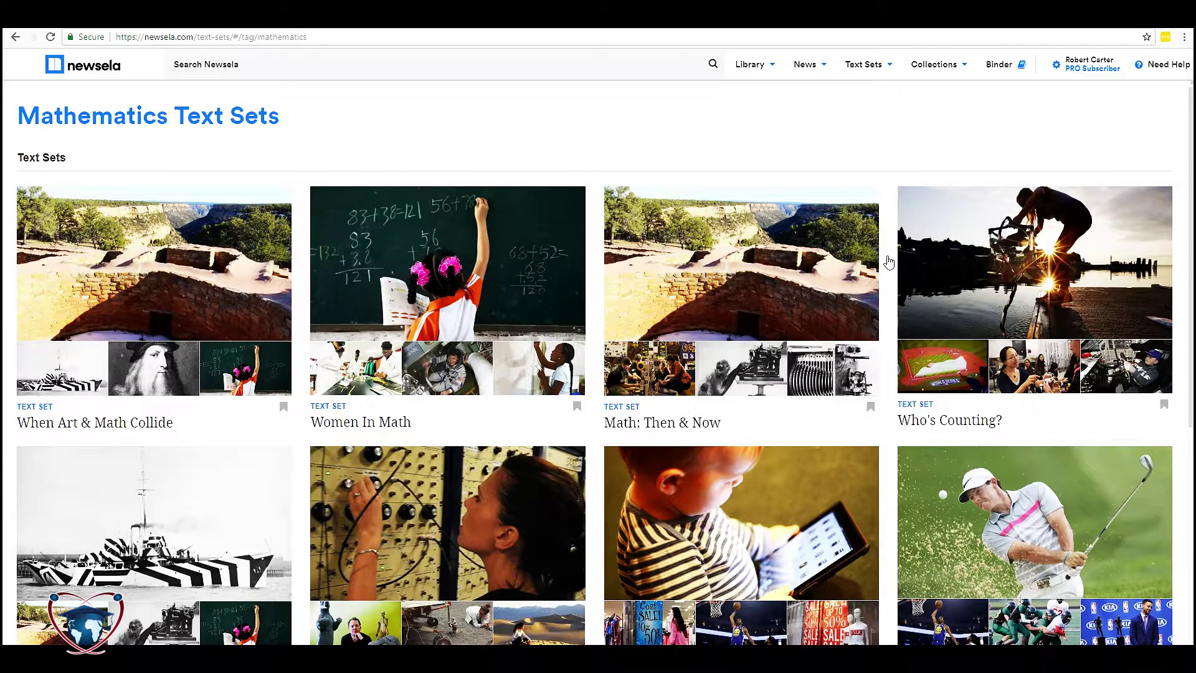
{"action": "scroll", "coordinate": [423, 349], "scroll_direction": "down", "scroll_amount": 3}
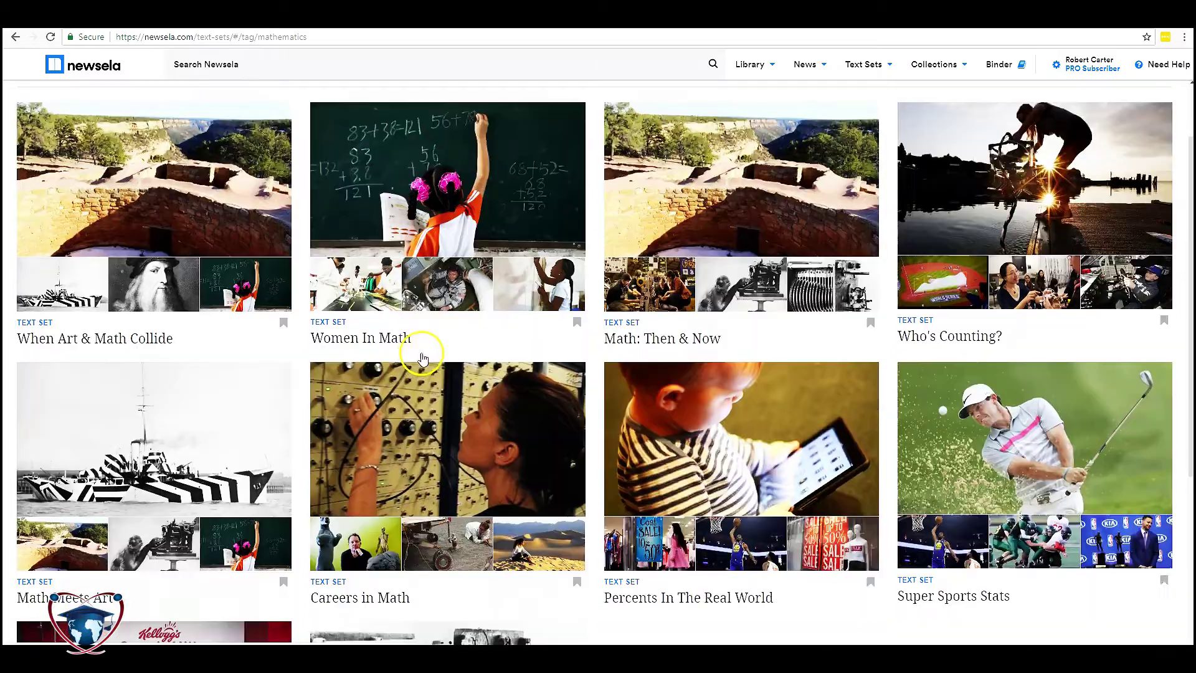
{"action": "scroll", "coordinate": [434, 390], "scroll_direction": "up", "scroll_amount": 1}
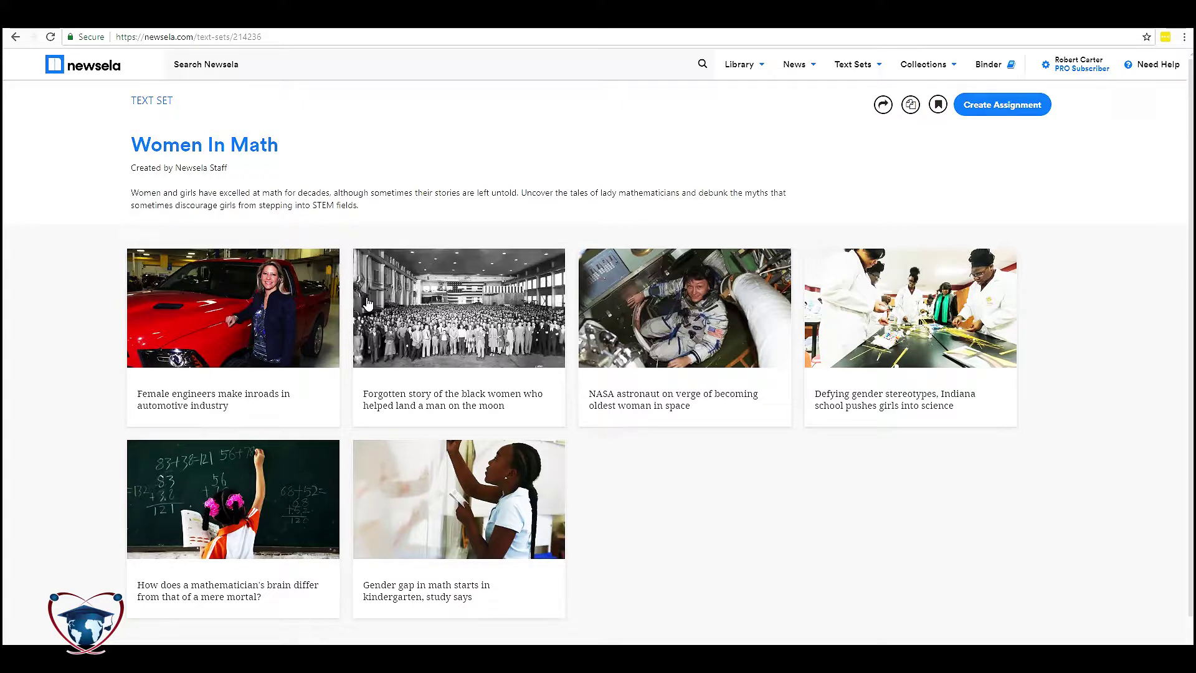
{"action": "scroll", "coordinate": [62, 215], "scroll_direction": "down", "scroll_amount": 1}
{"action": "left_click_drag", "start_coordinate": [92, 202], "coordinate": [510, 185]}
{"action": "left_click", "coordinate": [660, 132]}
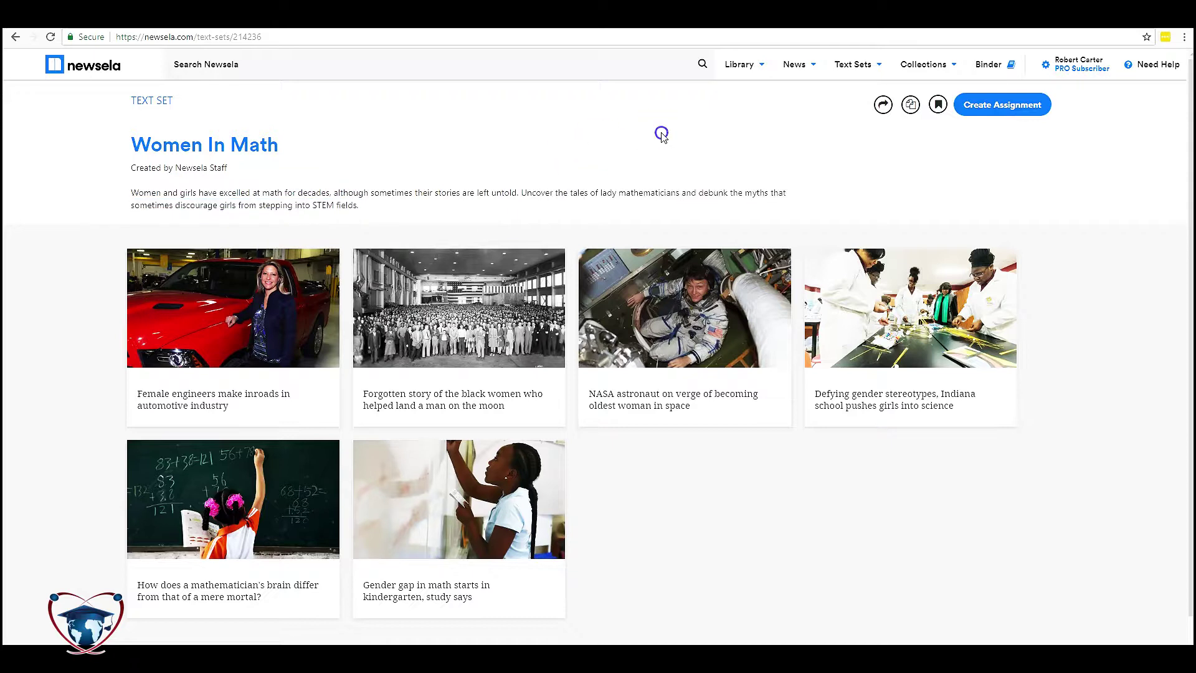
Create an assignment for Test 123 with the level locked at Grade 5
{"action": "left_click", "coordinate": [1003, 105]}
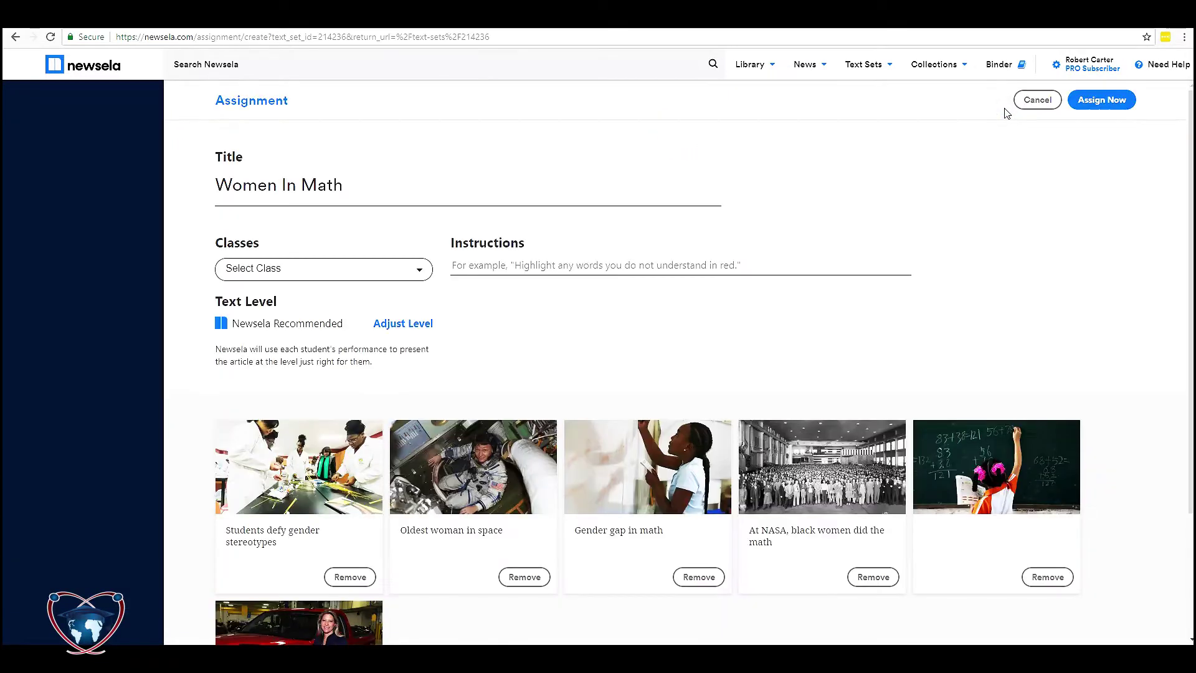
{"action": "left_click", "coordinate": [294, 267]}
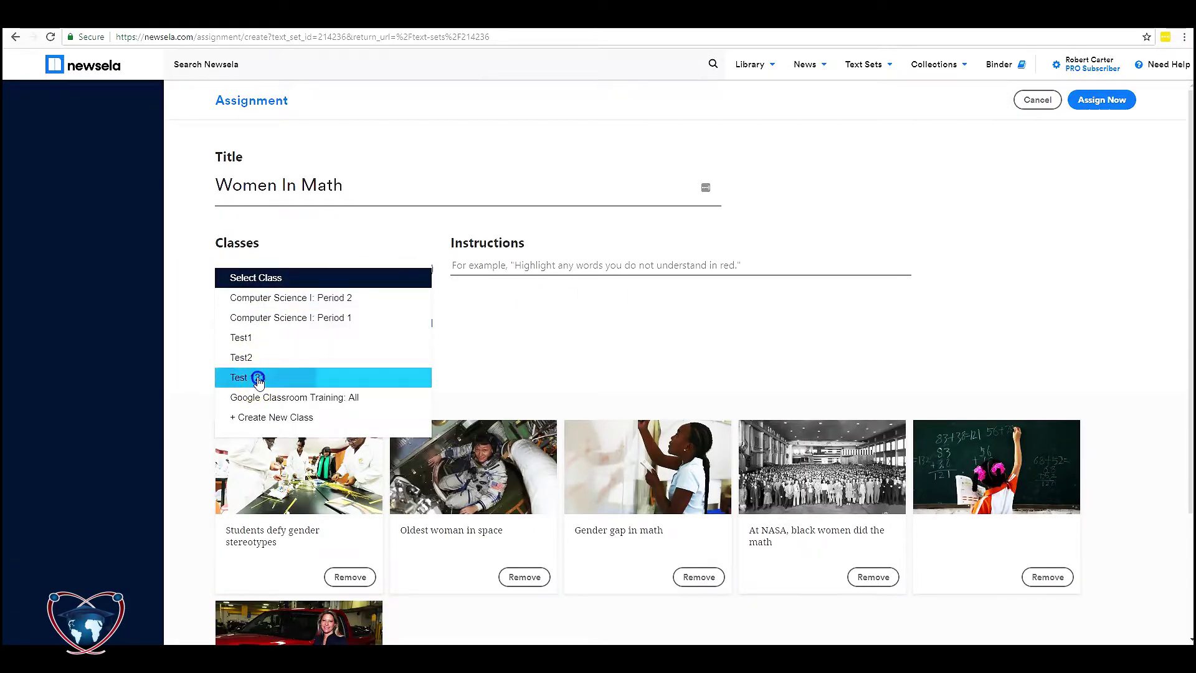
{"action": "left_click", "coordinate": [258, 378]}
{"action": "left_click", "coordinate": [392, 324]}
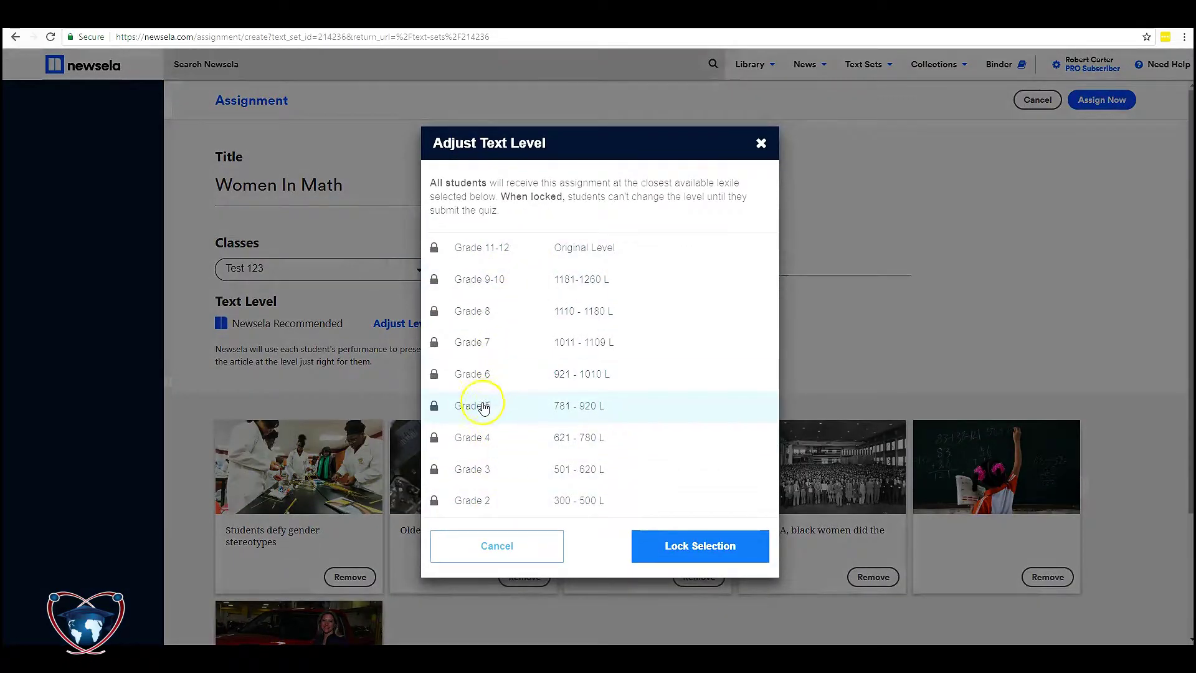
{"action": "left_click", "coordinate": [483, 404]}
{"action": "left_click", "coordinate": [700, 544]}
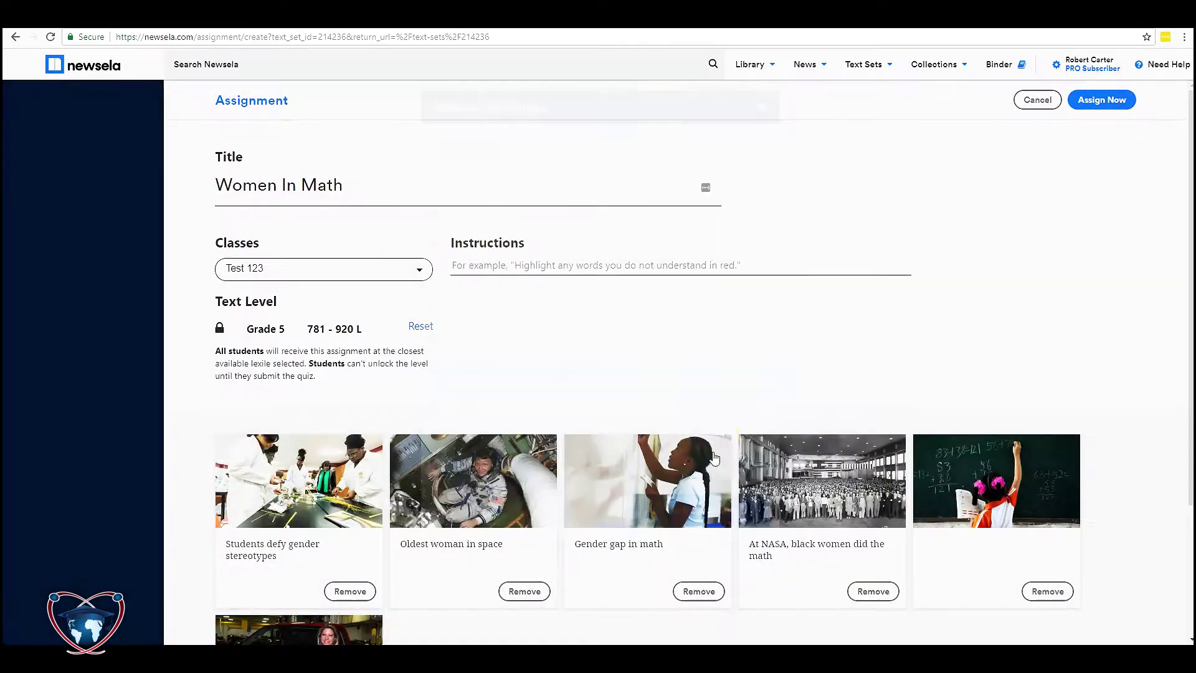
Add 'Read and Quiz' instructions and assign the text set now
{"action": "scroll", "coordinate": [473, 286], "scroll_direction": "down", "scroll_amount": 2}
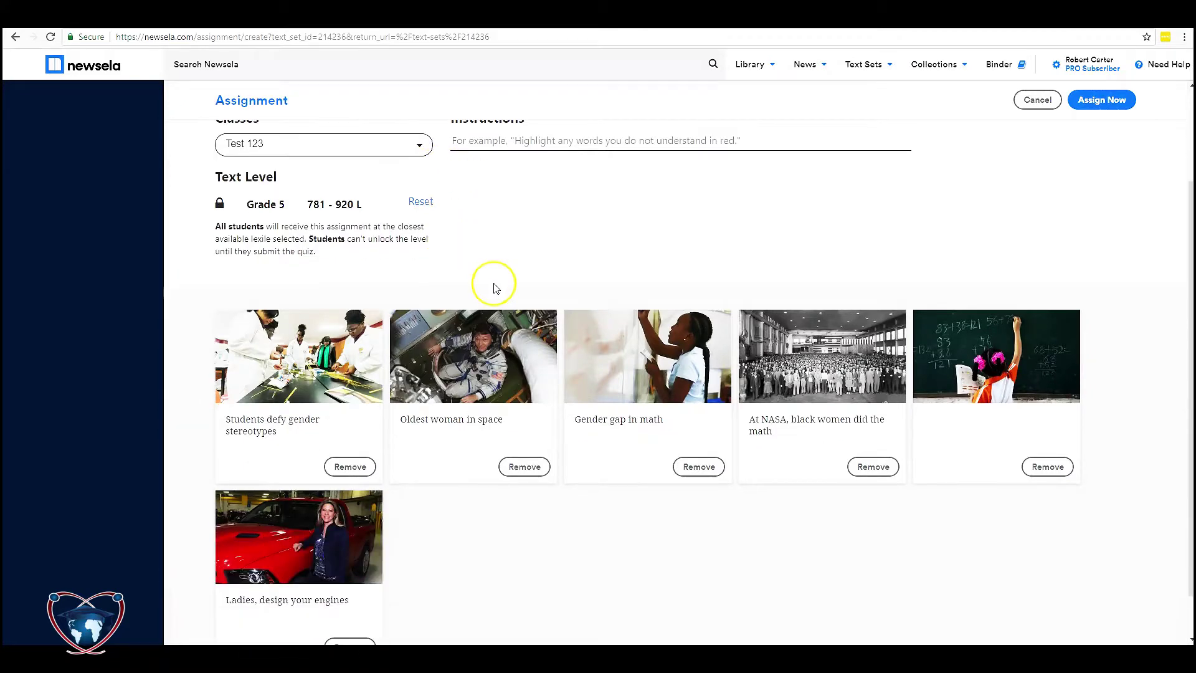
{"action": "scroll", "coordinate": [507, 274], "scroll_direction": "up", "scroll_amount": 2}
{"action": "left_click", "coordinate": [522, 269]}
{"action": "type", "text": "Read and Quiz"}
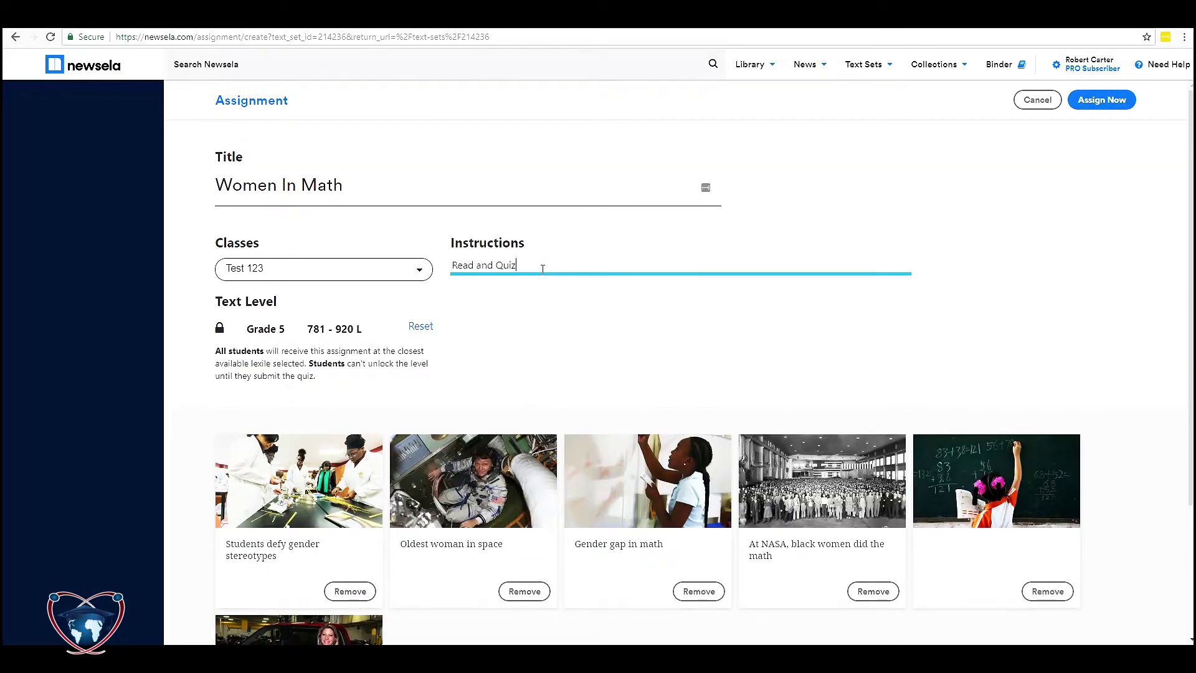
{"action": "left_click", "coordinate": [1109, 99]}
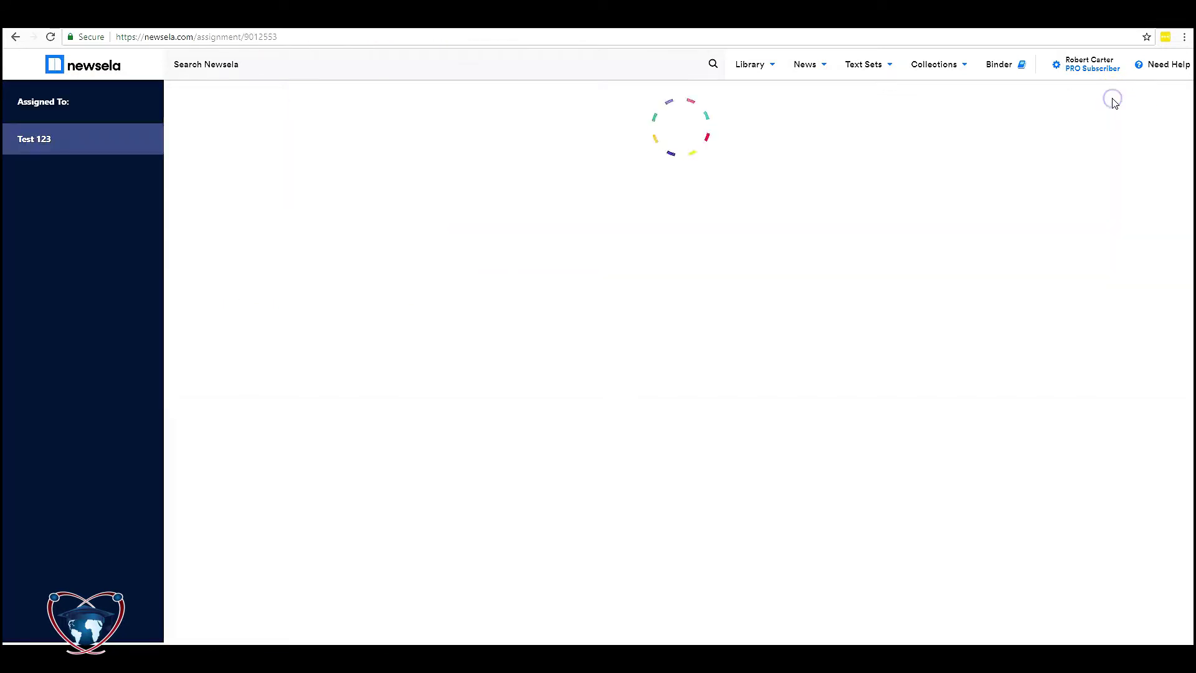
{"action": "left_click", "coordinate": [866, 80]}
Open When Art & Math Collide from Text Sets for Math and highlight its Essential Question
{"action": "left_click", "coordinate": [861, 263]}
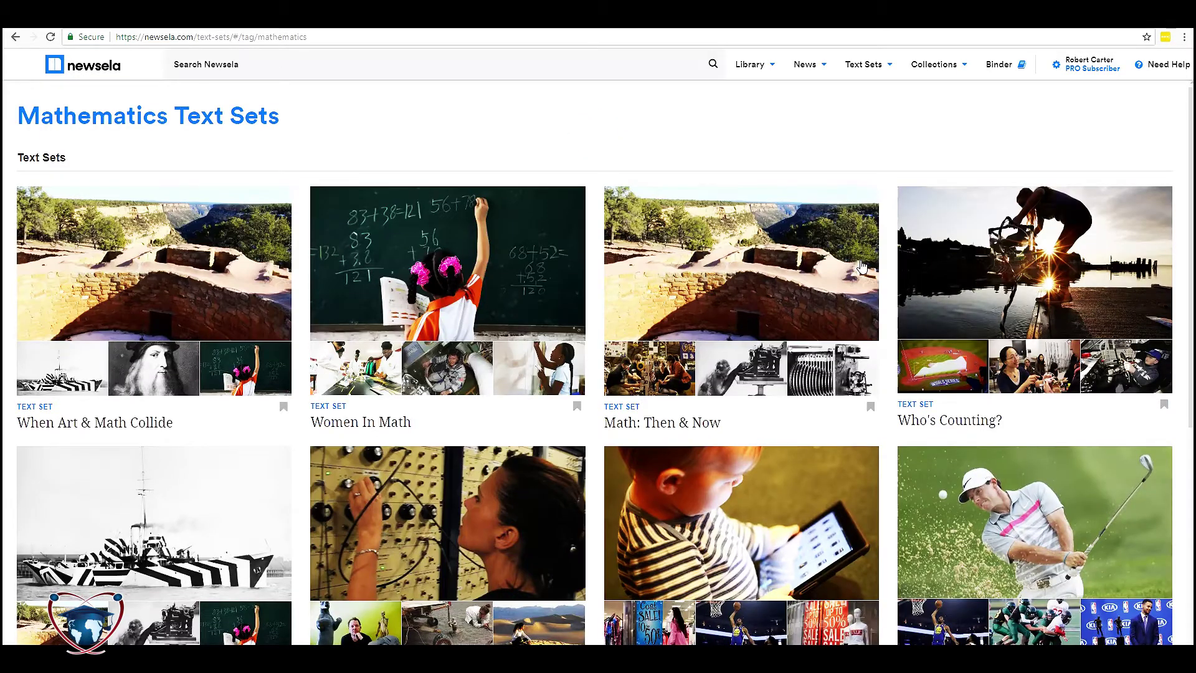
{"action": "left_click", "coordinate": [125, 268]}
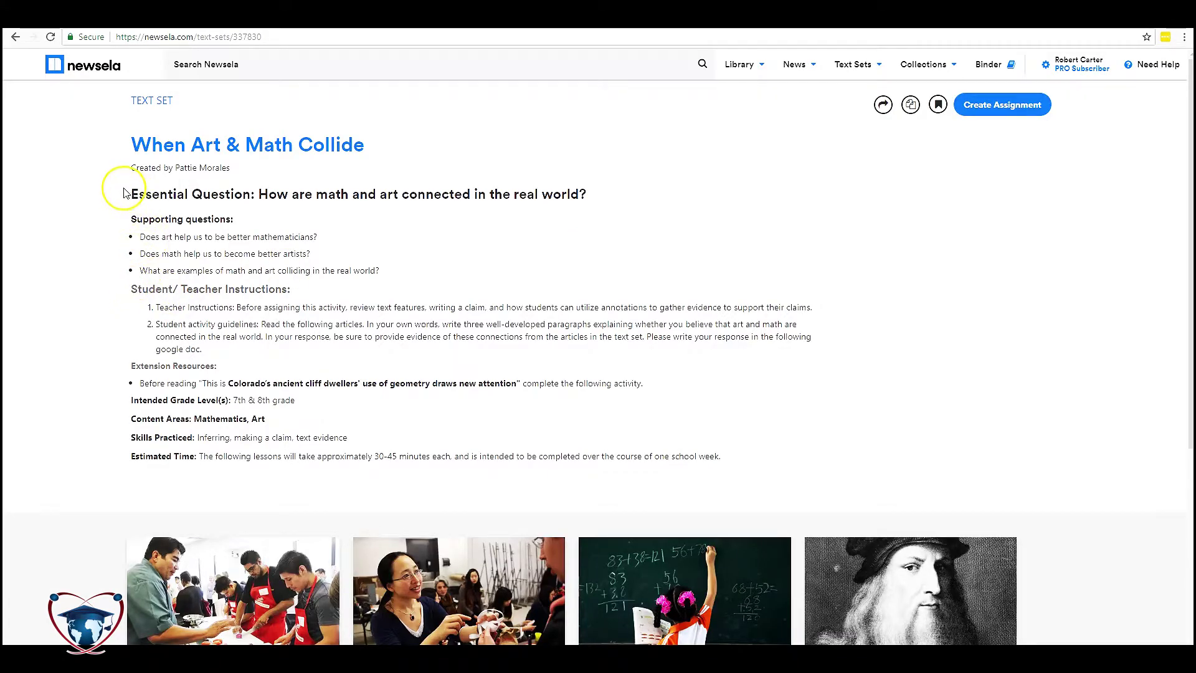
{"action": "left_click_drag", "start_coordinate": [129, 194], "coordinate": [609, 190]}
{"action": "left_click", "coordinate": [156, 237]}
Highlight the intended grade levels, 7–8, then check the binder activity list
{"action": "scroll", "coordinate": [98, 240], "scroll_direction": "down", "scroll_amount": 1}
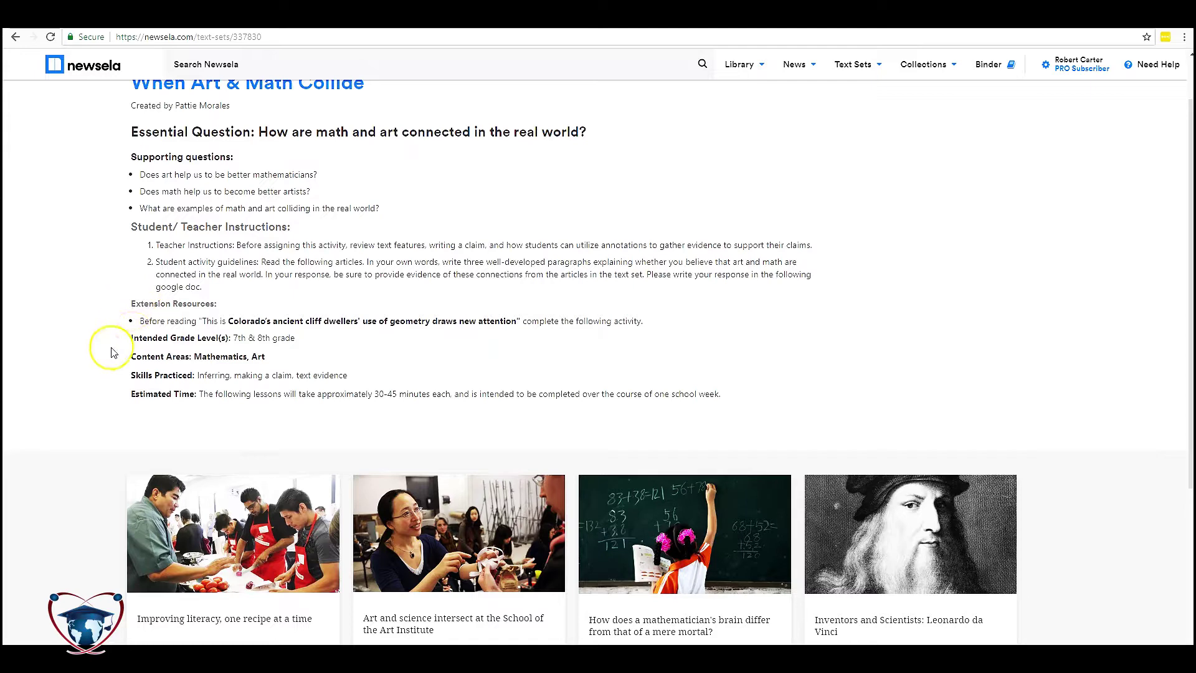
{"action": "left_click", "coordinate": [133, 336]}
{"action": "left_click_drag", "start_coordinate": [133, 336], "coordinate": [305, 339]}
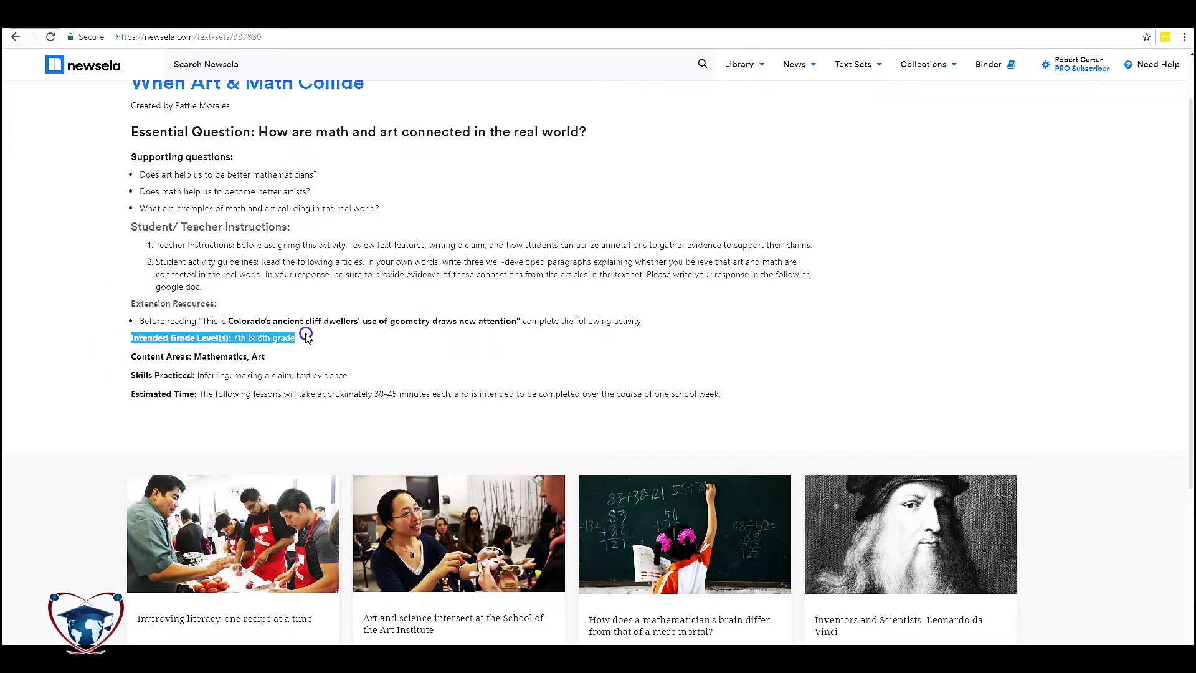
{"action": "left_click", "coordinate": [121, 309]}
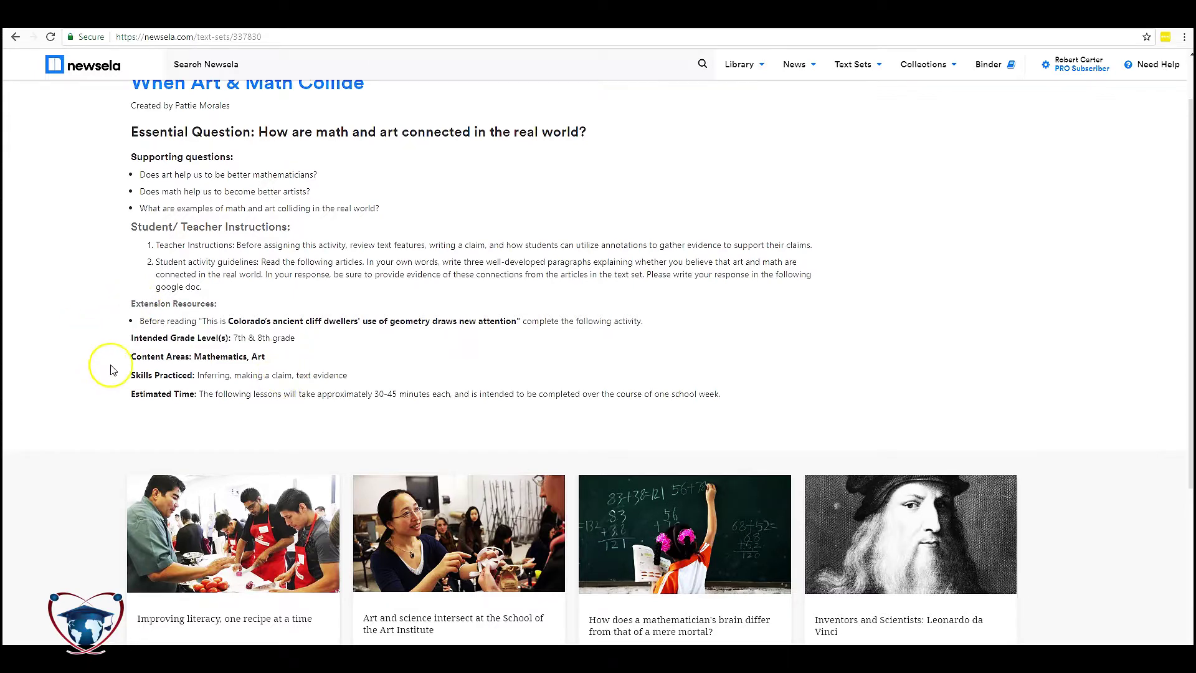
{"action": "scroll", "coordinate": [180, 288], "scroll_direction": "up", "scroll_amount": 1}
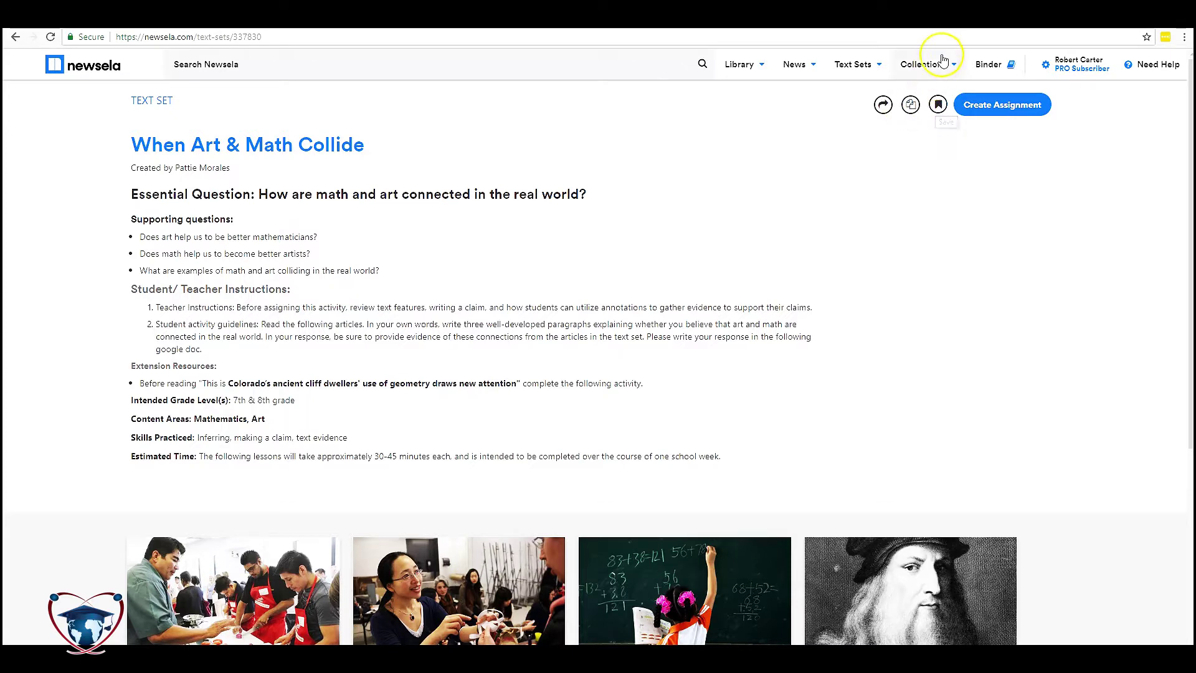
{"action": "left_click", "coordinate": [983, 64]}
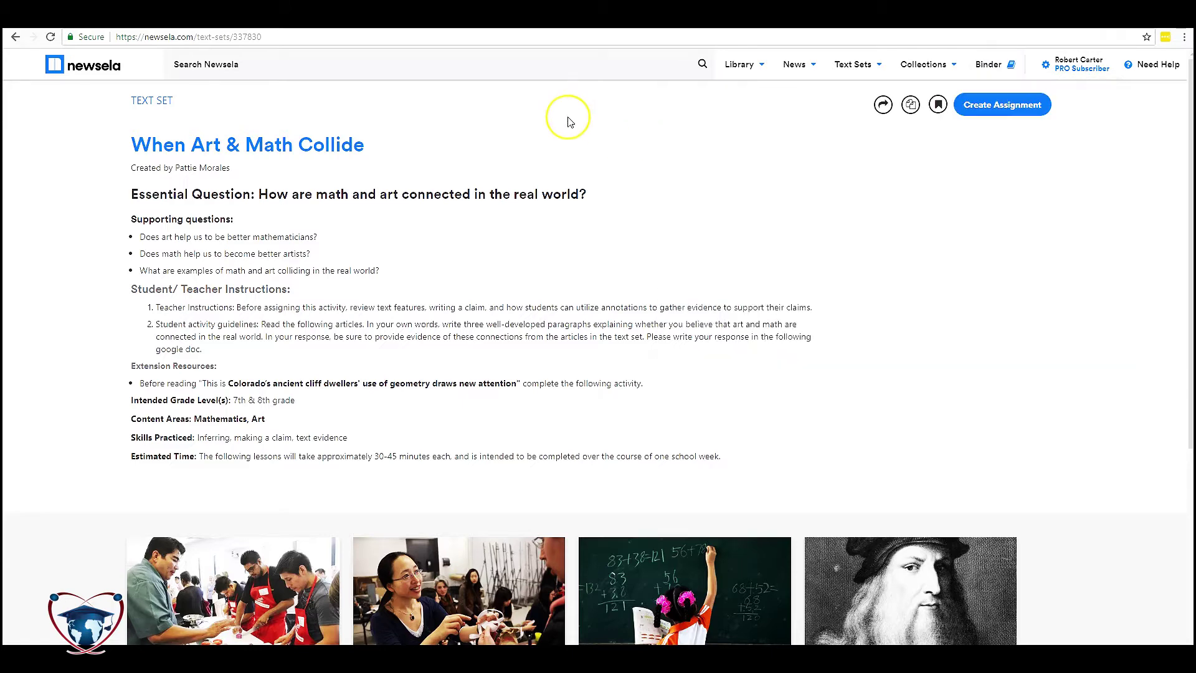
{"action": "mouse_move", "coordinate": [855, 73]}
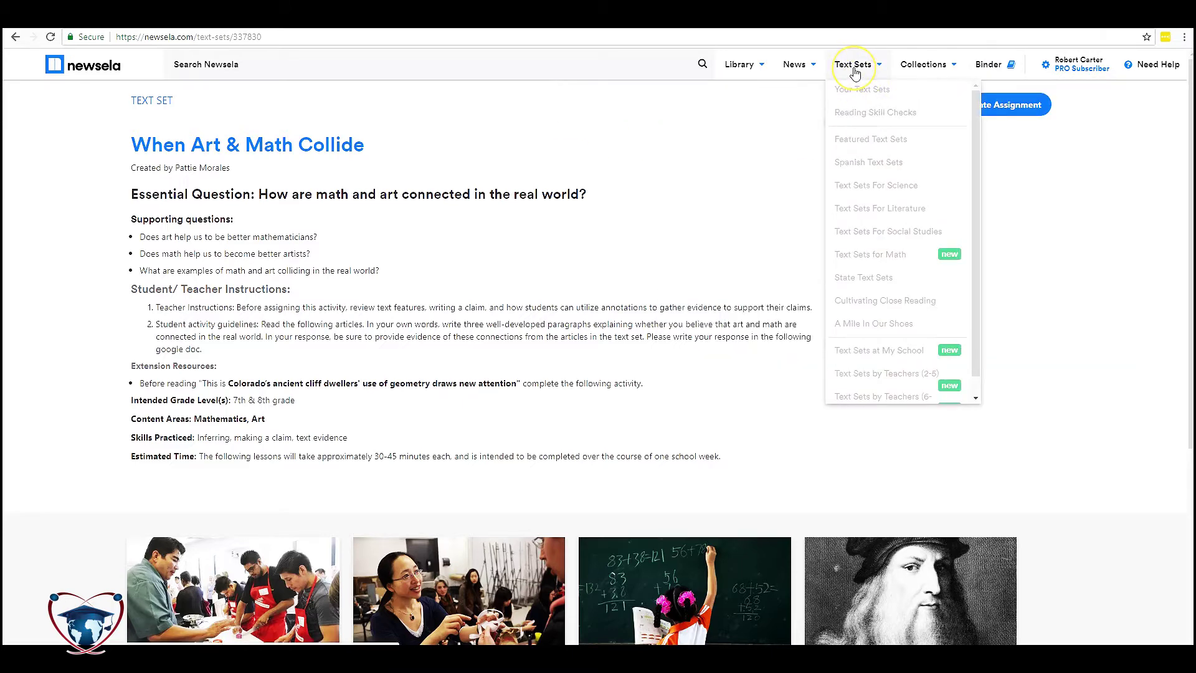